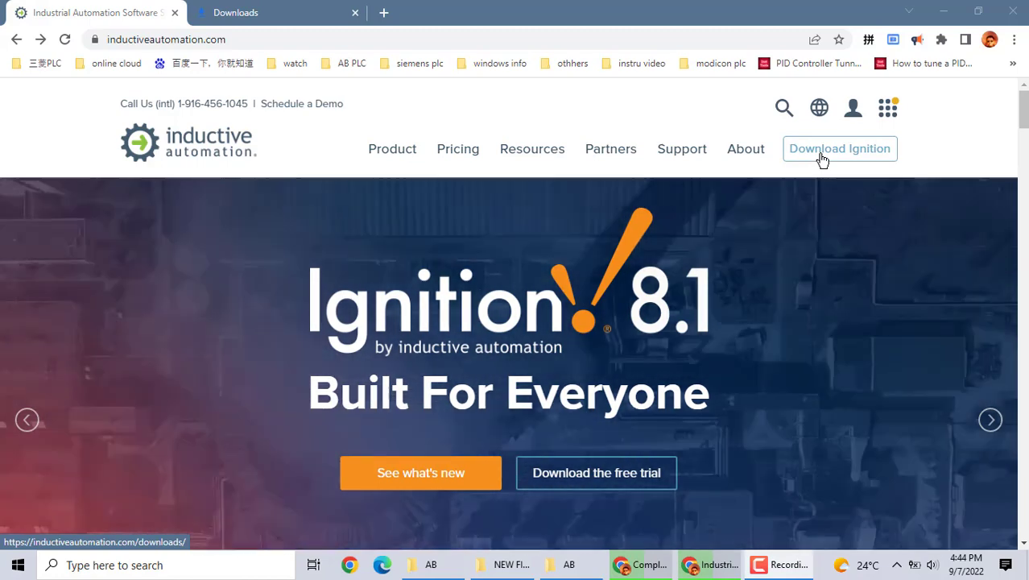
Go to the Download Ignition page offering ignition-8.1.20-windows-64-installer.exe for Windows
click(822, 160)
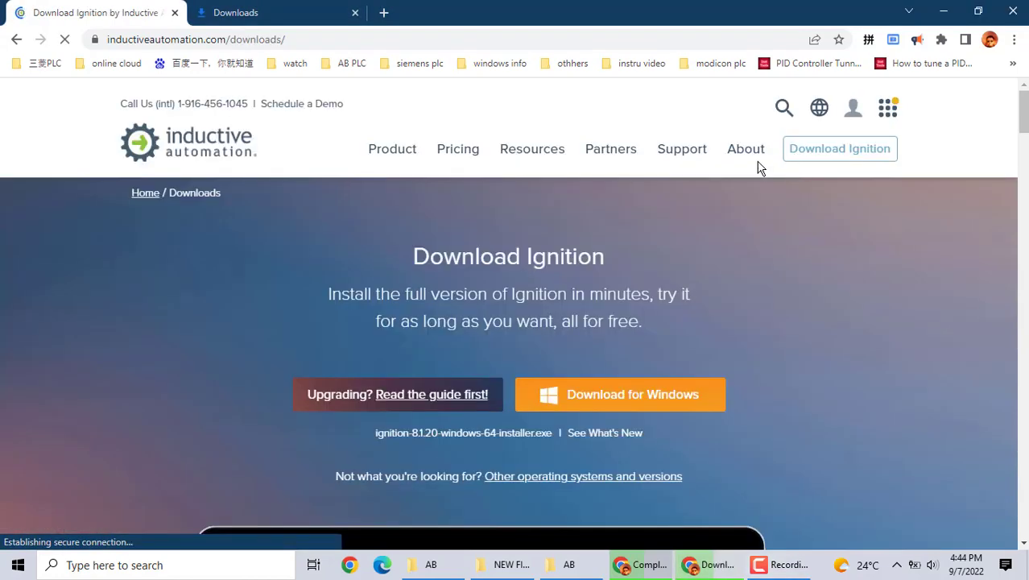
scroll(908, 395, down, 1)
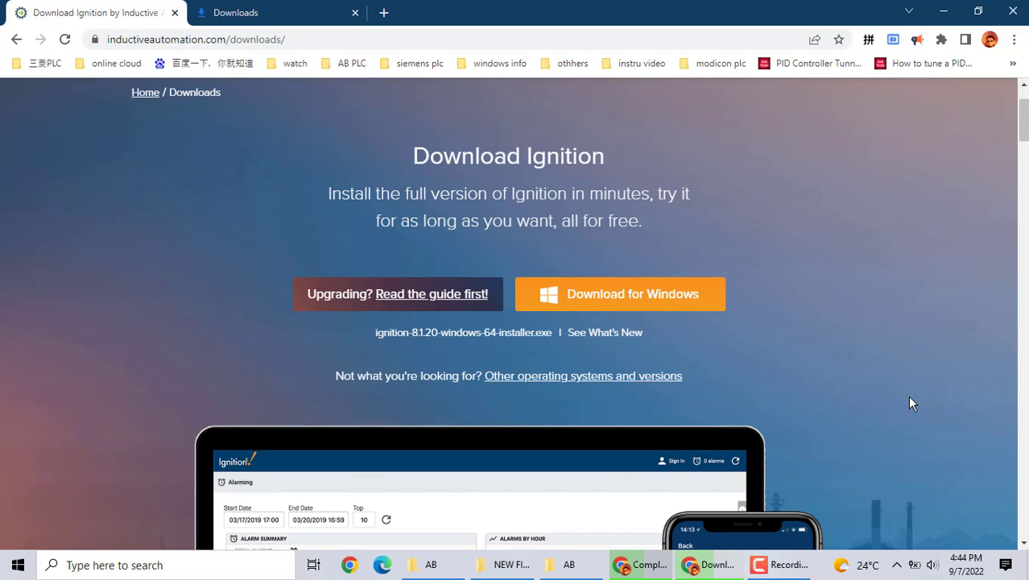
click(615, 298)
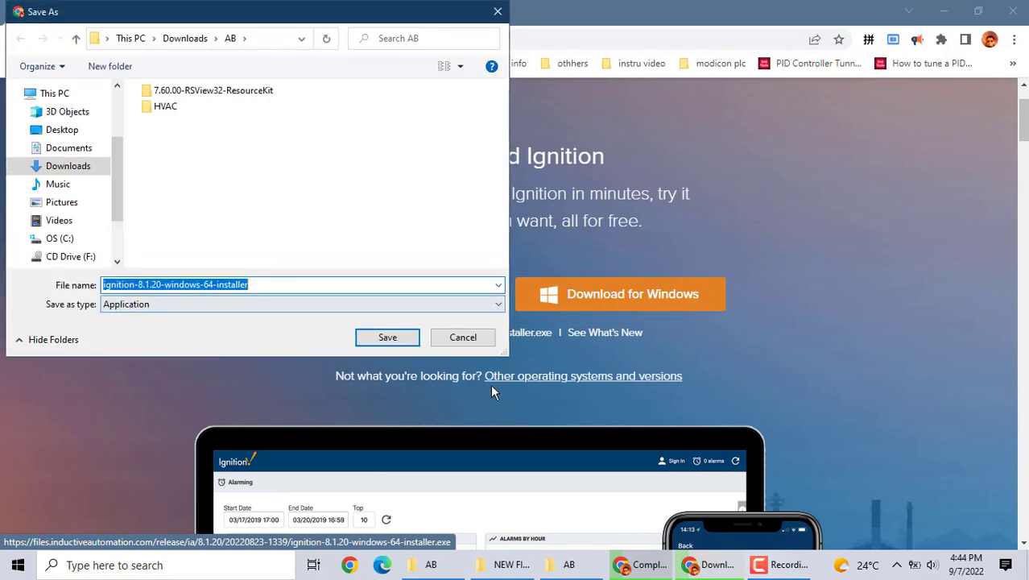
click(465, 337)
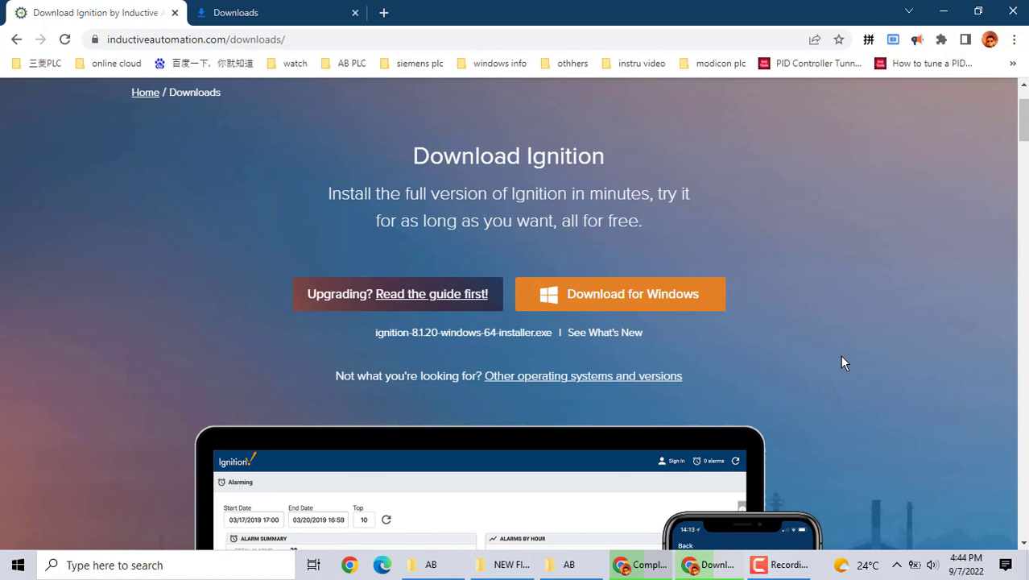
scroll(840, 363, down, 2)
mouse_move(568, 564)
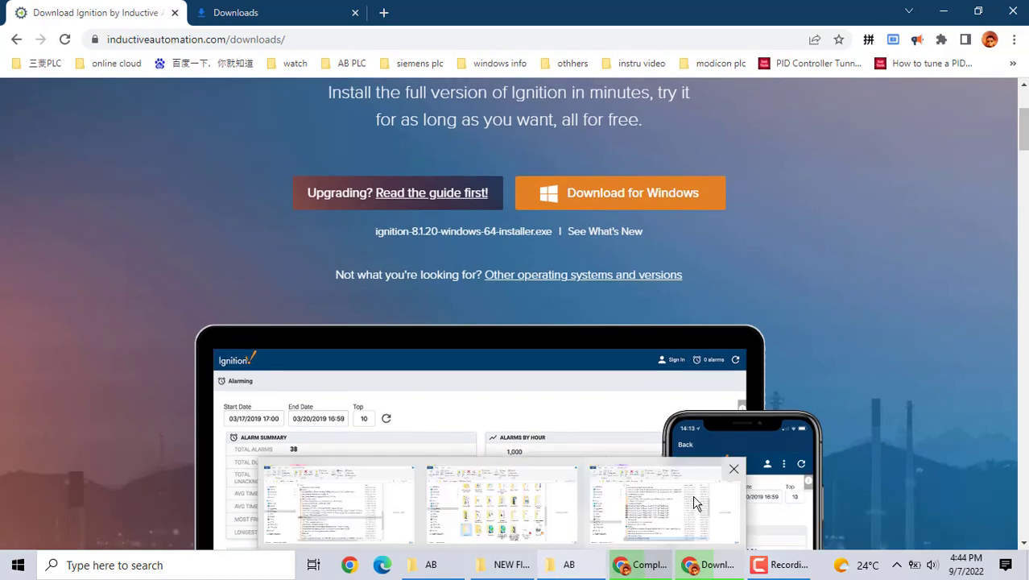
Minimize the browser windows and launch ignition-8.1.20-windows-64-installer from the desktop
click(945, 11)
click(948, 12)
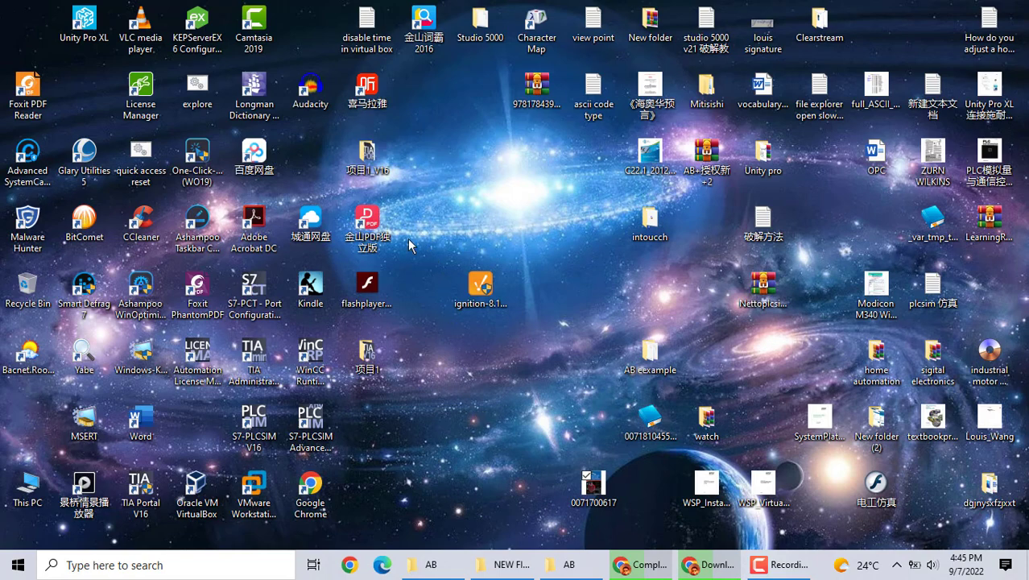
click(480, 299)
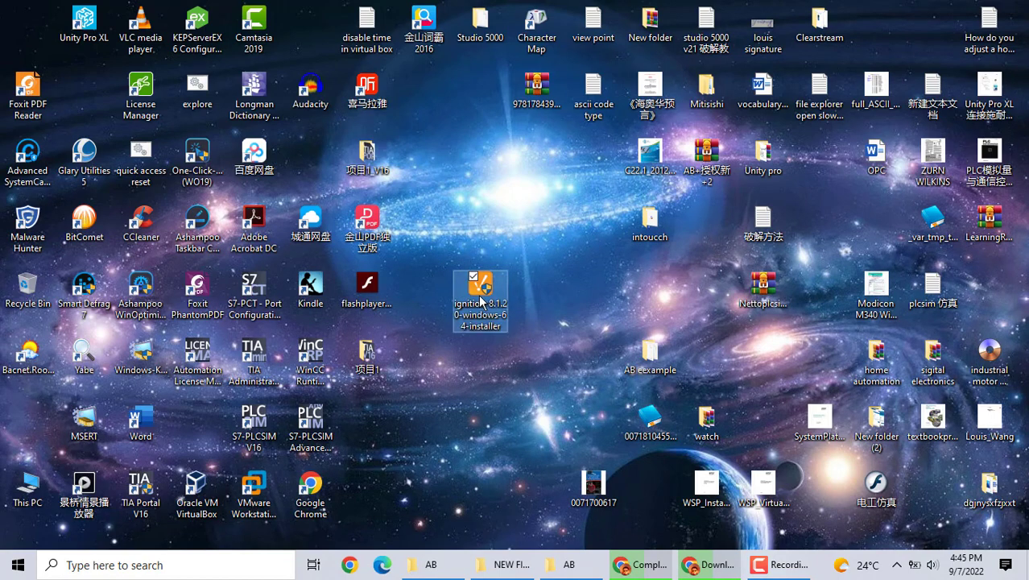
double_click(480, 299)
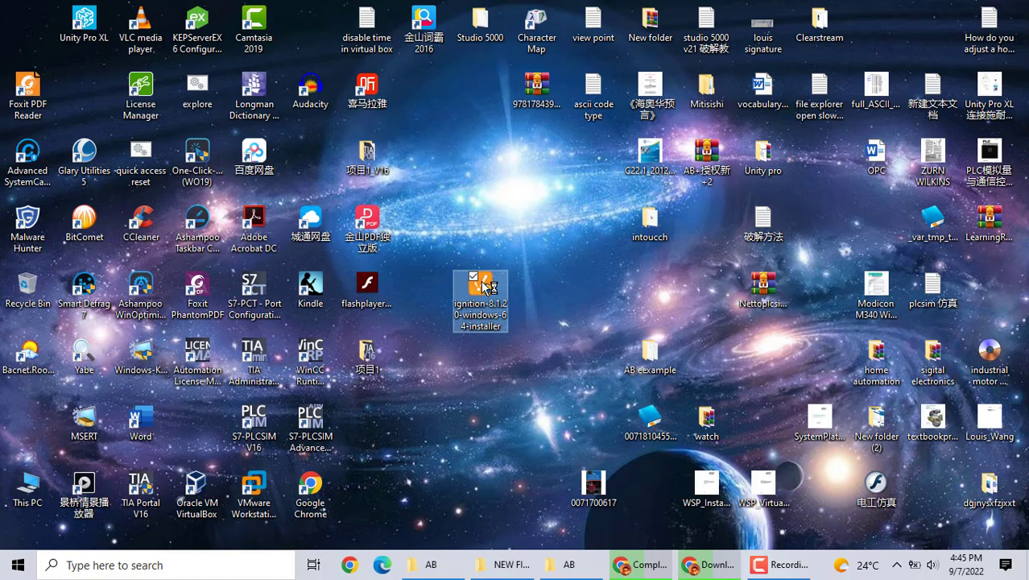
Bring the Chrome Ignition download page back and scroll down it
click(697, 572)
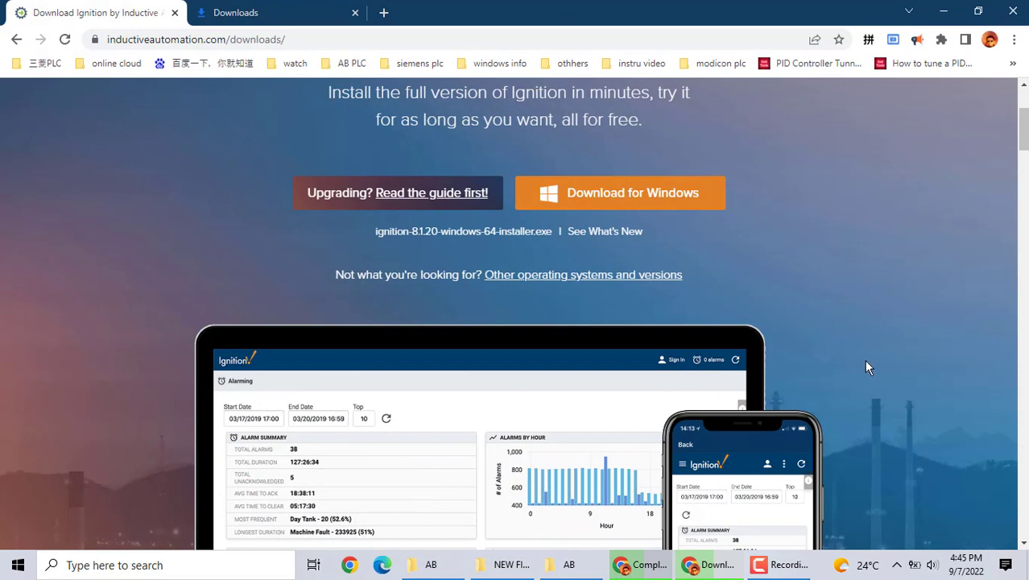
scroll(866, 367, down, 1)
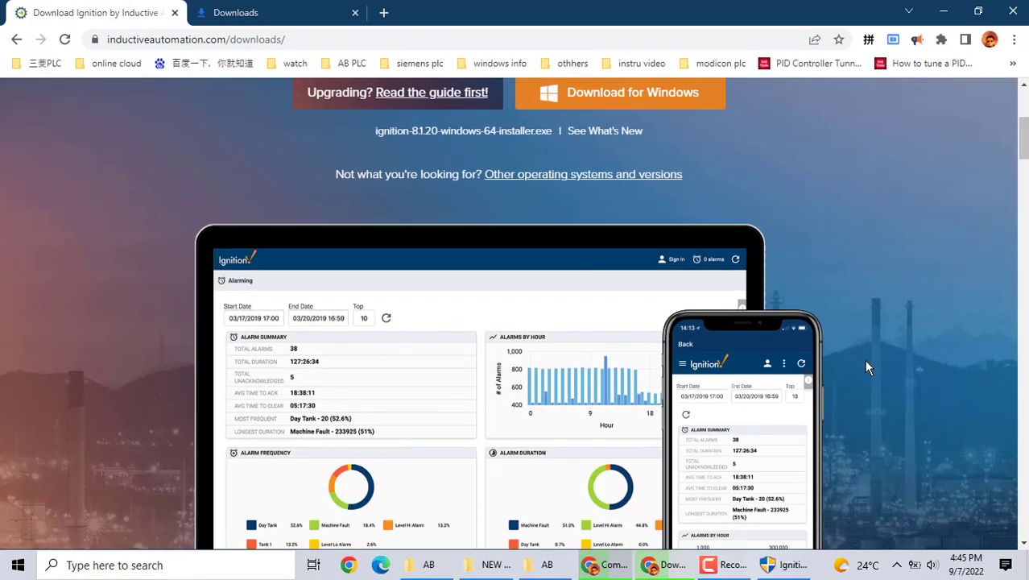
mouse_move(781, 569)
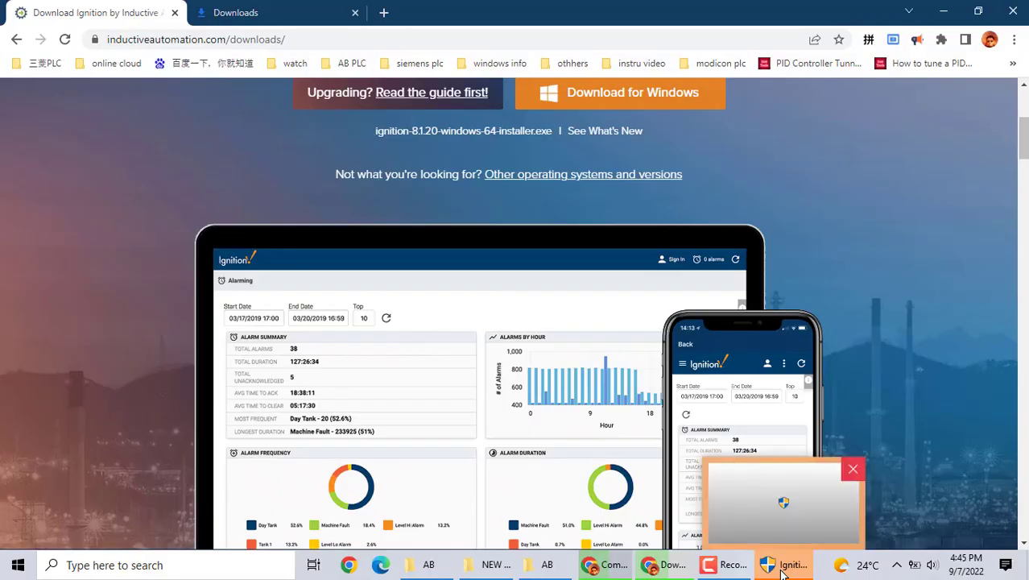
Install Ignition 8.1.20 into the default location with the Typical module set
click(781, 569)
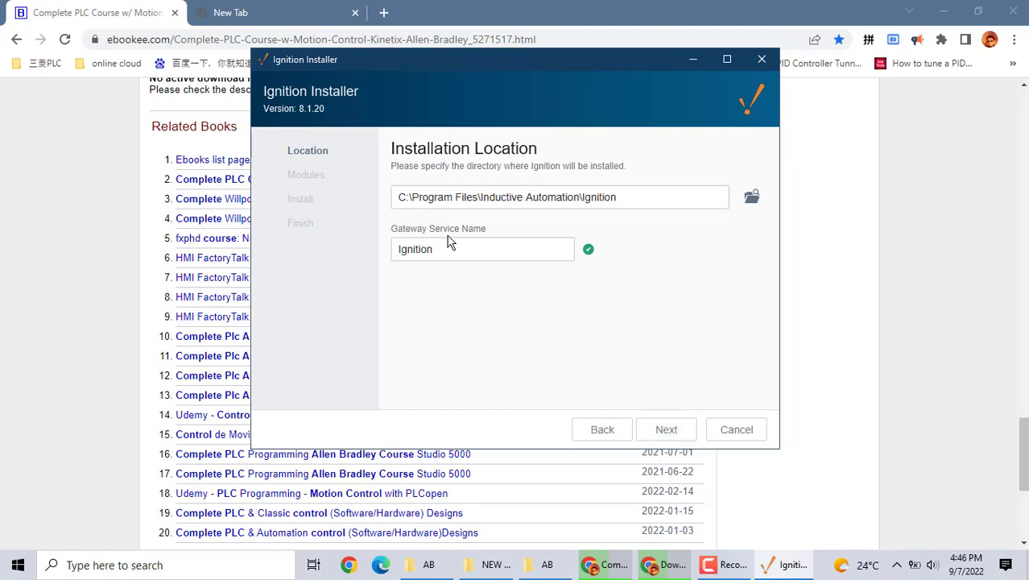
click(673, 436)
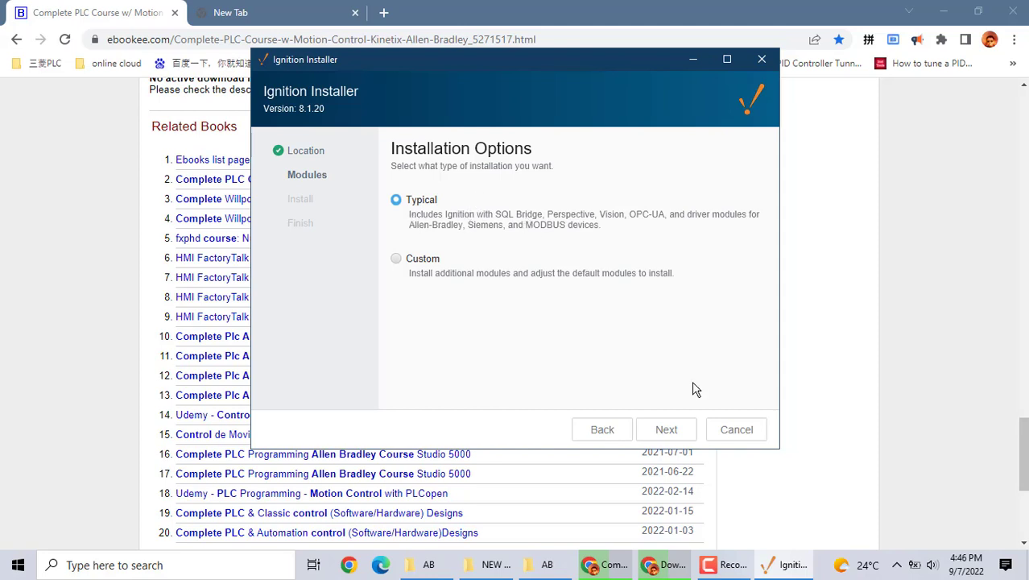
click(667, 435)
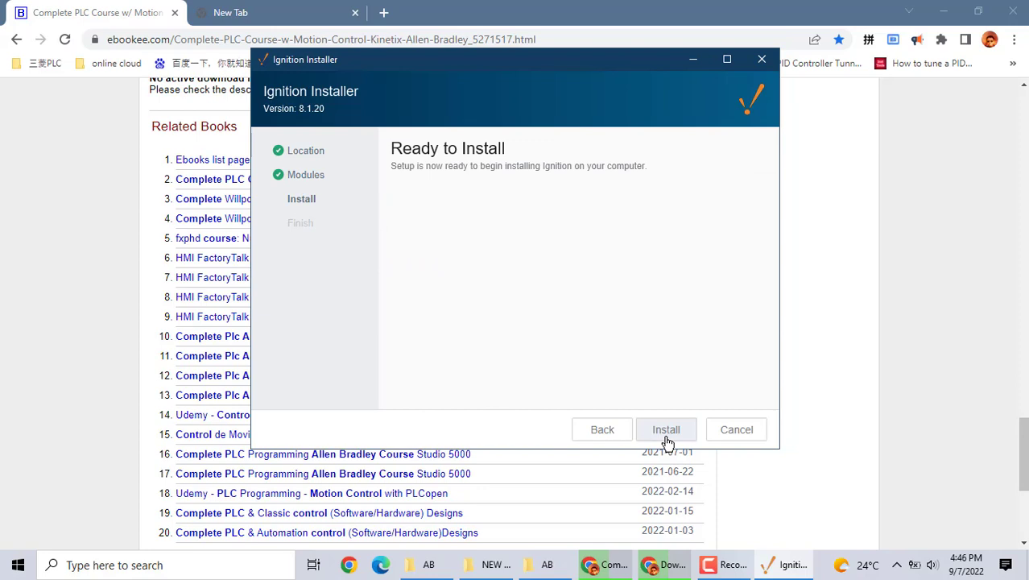
click(666, 431)
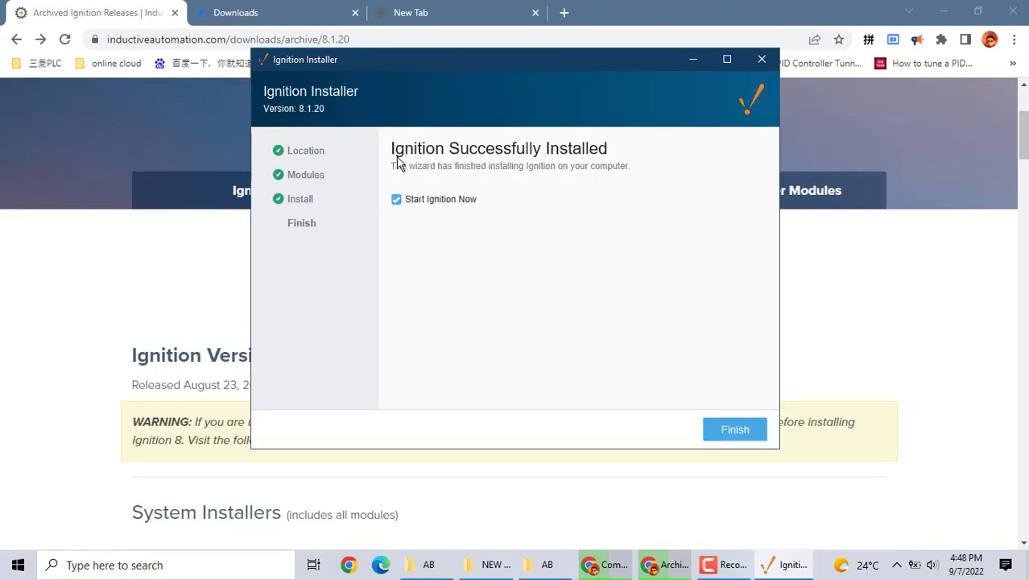
Finish the installer with Start Ignition Now checked and dismiss the startup item notification
click(737, 432)
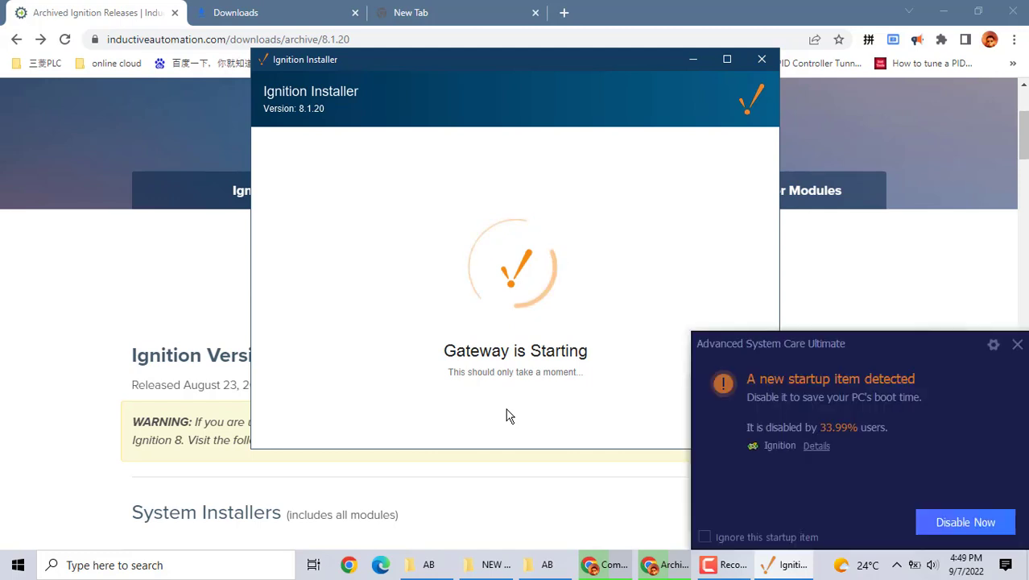
click(1016, 344)
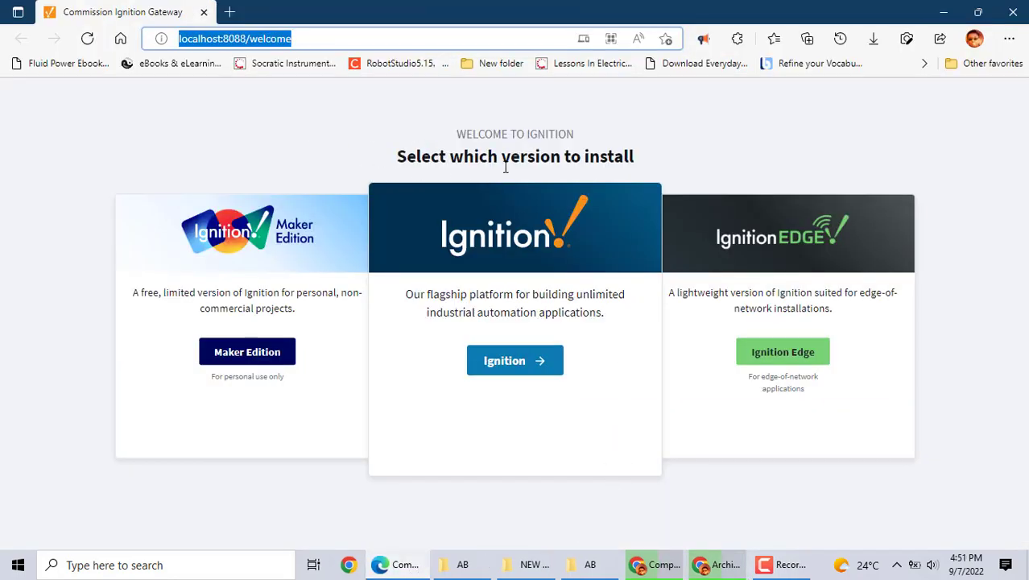
Pick the full Ignition edition and agree to the license terms
click(509, 367)
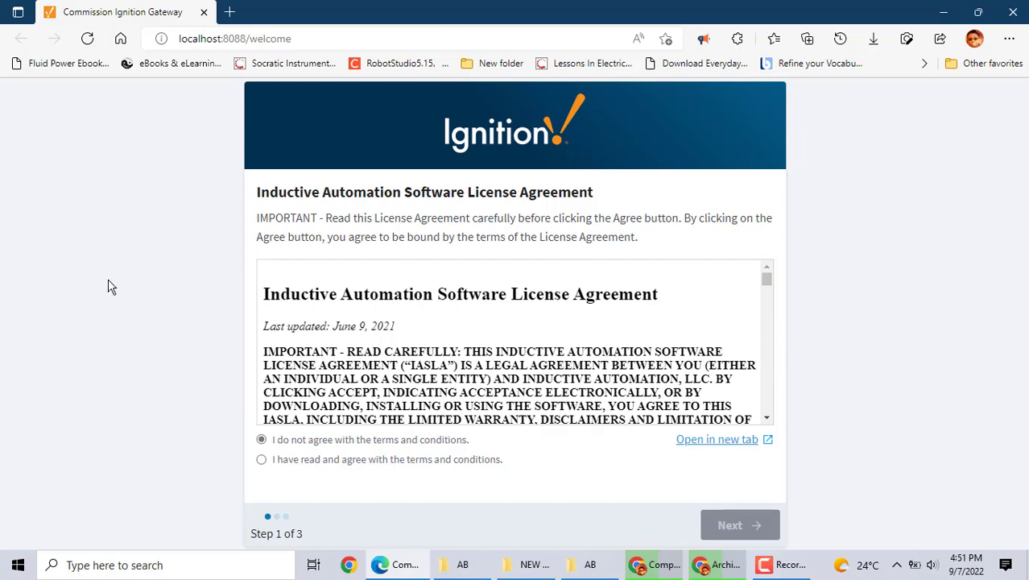
click(264, 460)
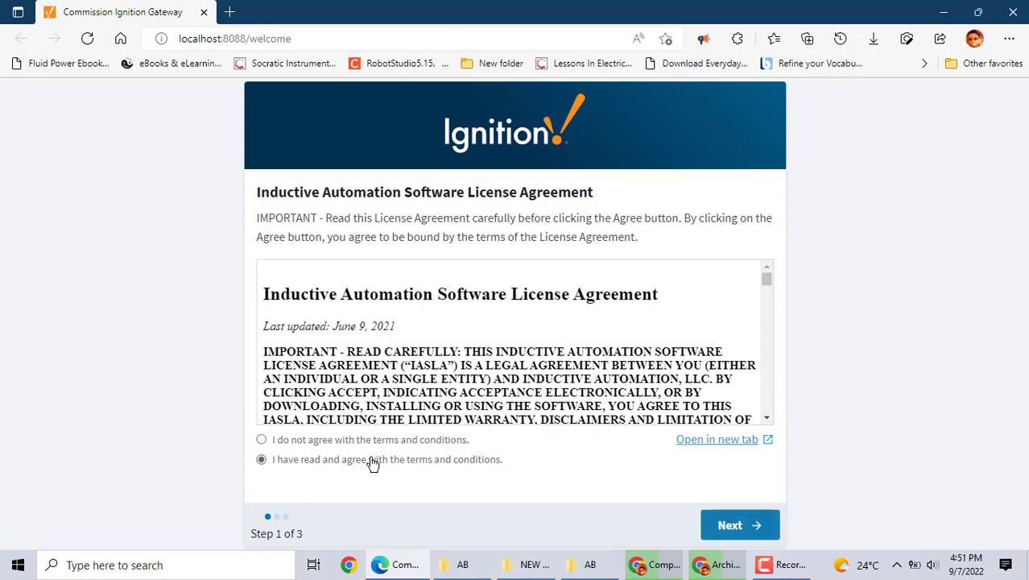
click(739, 524)
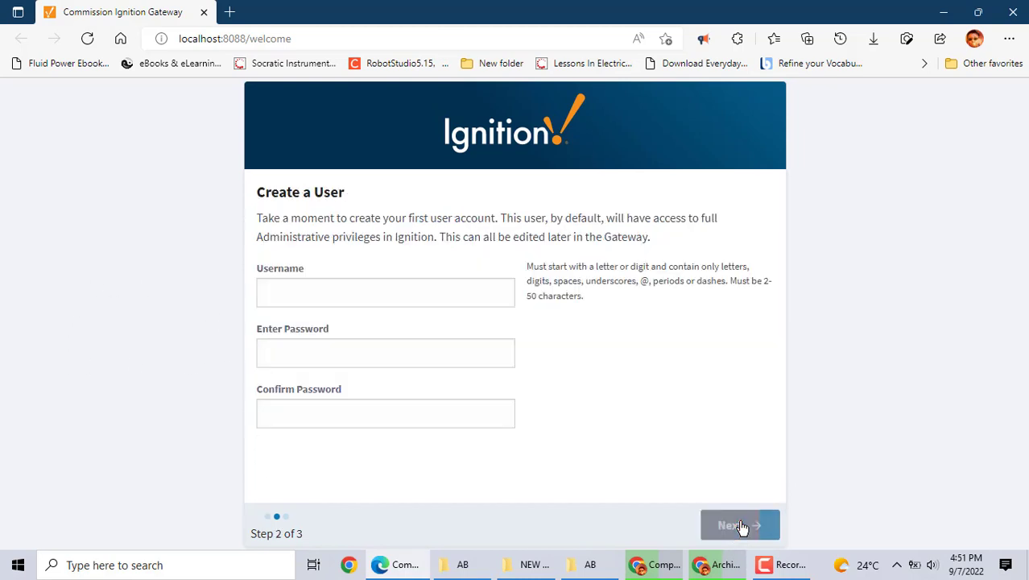
Create the admin user, entering and confirming its password, and continue to ports
click(311, 293)
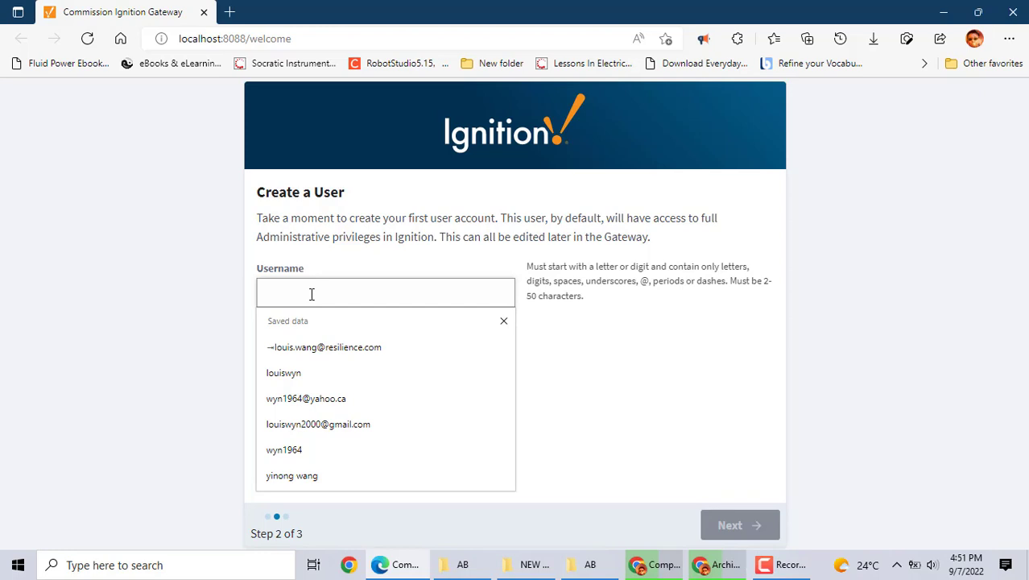
text(admin)
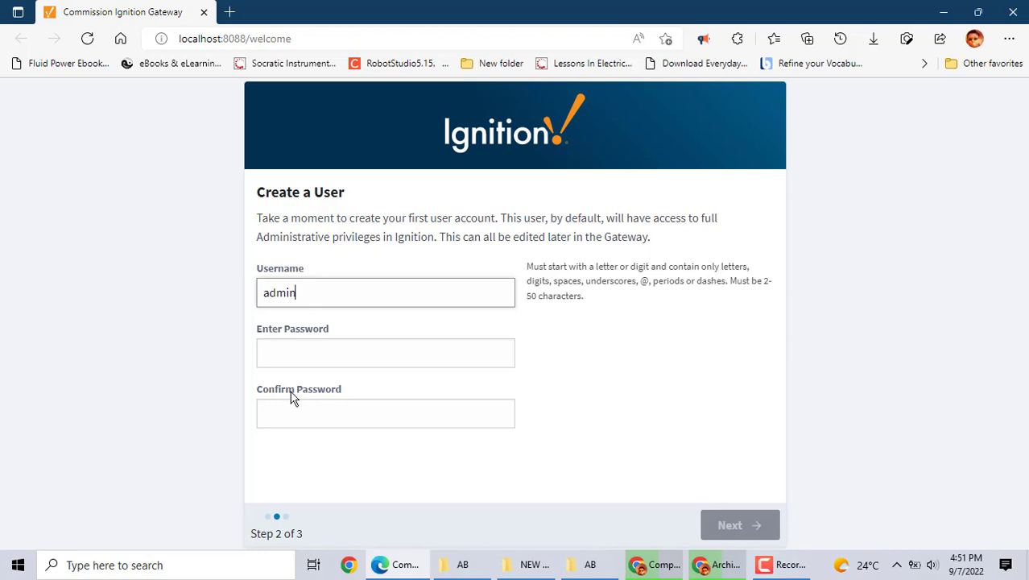
click(282, 348)
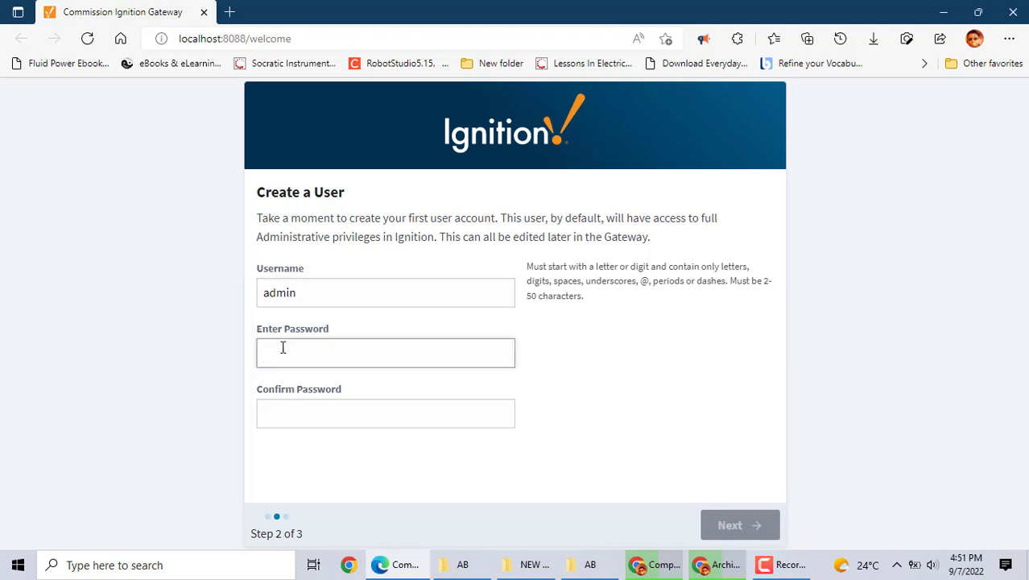
text(••••)
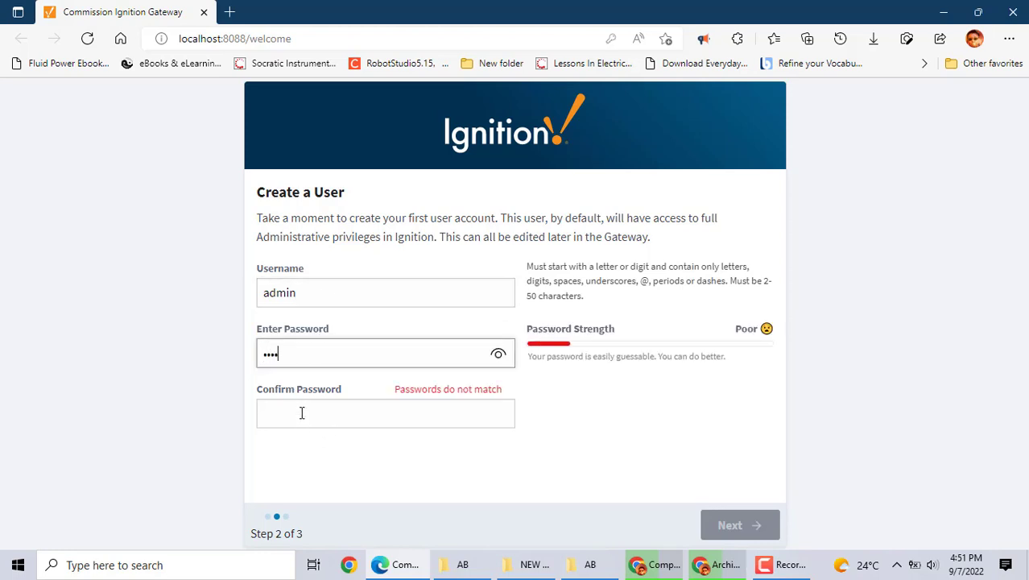
click(302, 413)
text(•••)
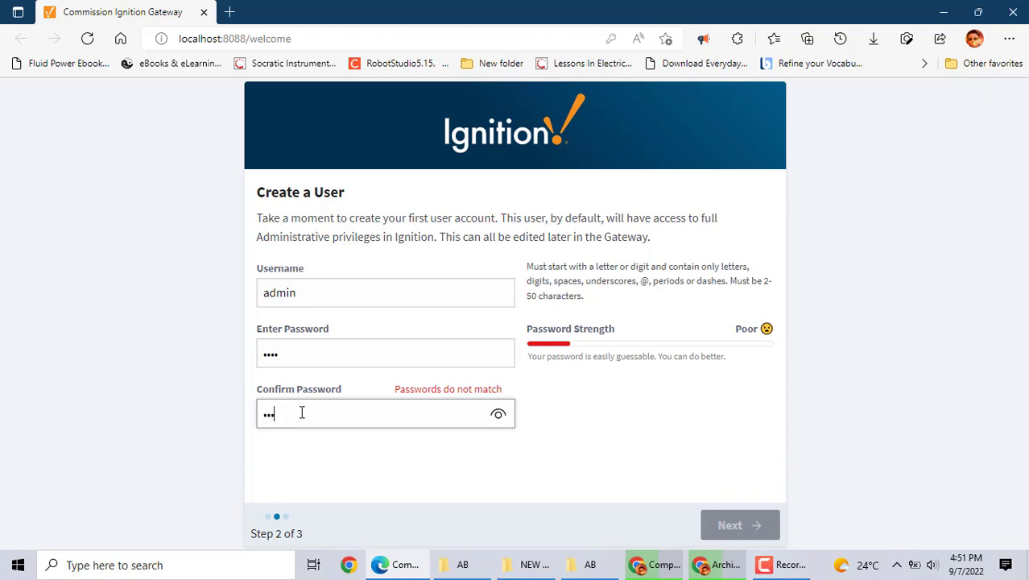
text(•)
click(651, 436)
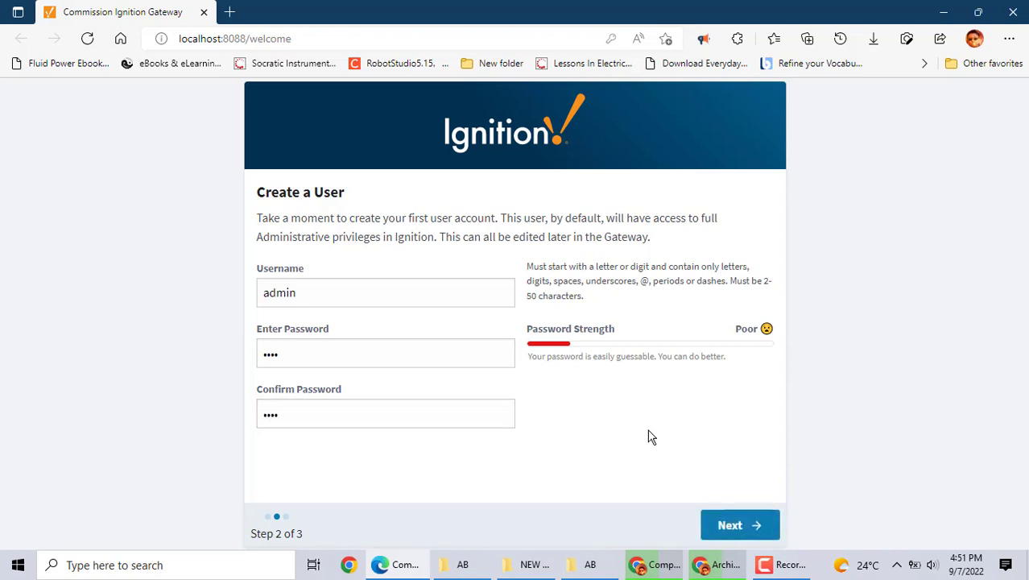
click(733, 526)
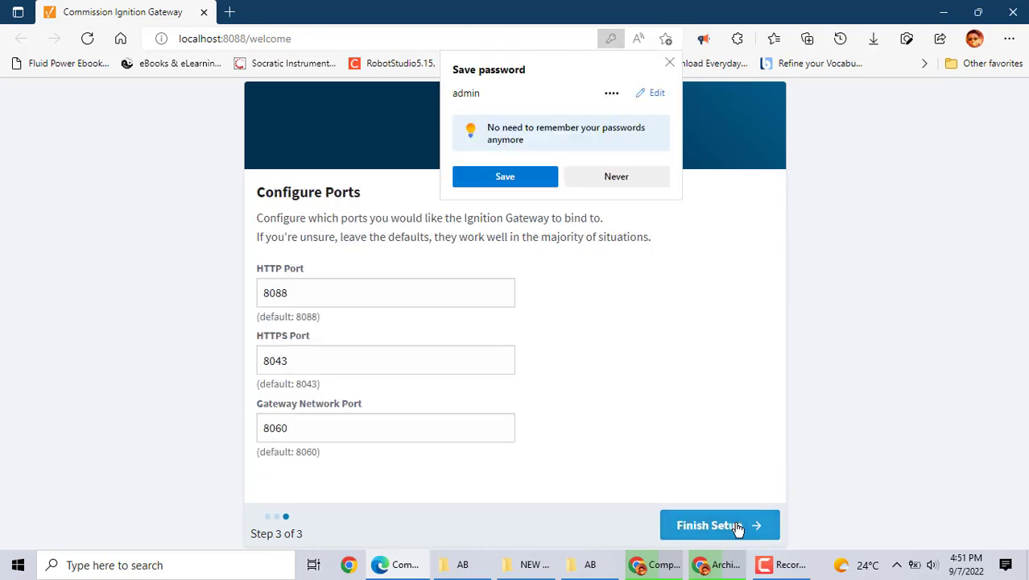
Save the login in the browser, keep ports 8088, 8043 and 8060, and start the gateway
click(513, 176)
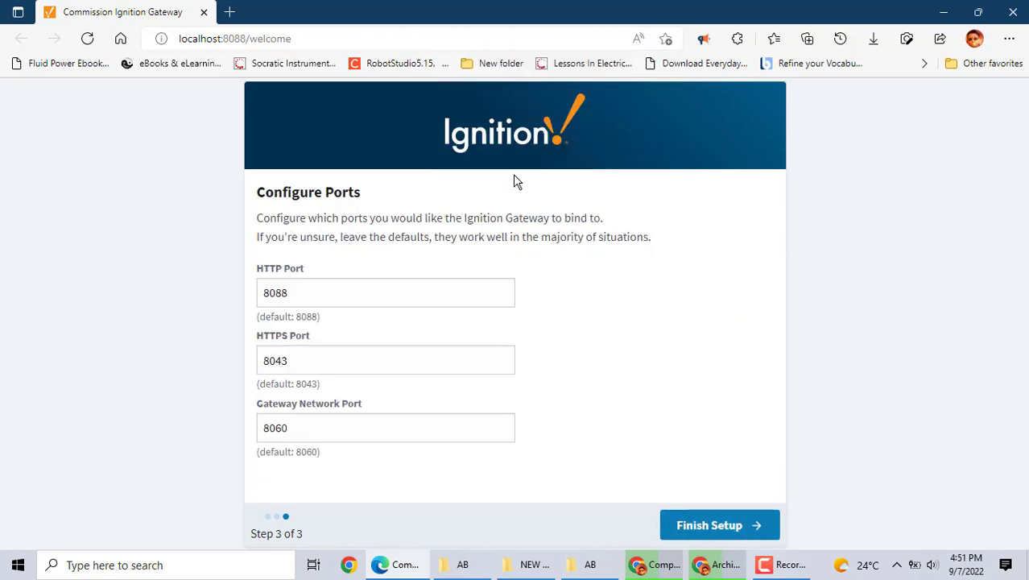
click(716, 528)
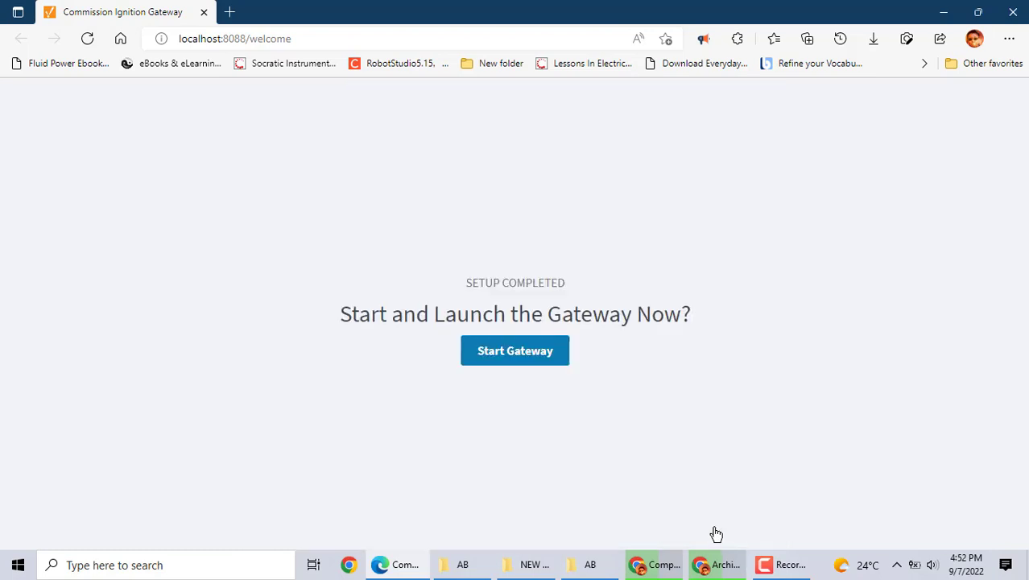
click(527, 356)
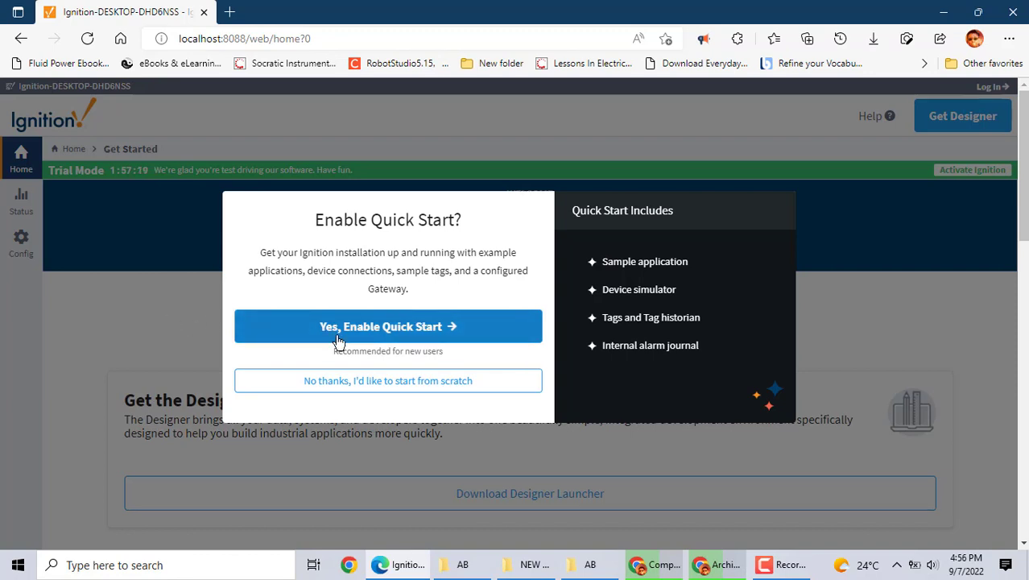
Decline Quick Start and log in as admin using the browser's saved credentials
click(415, 384)
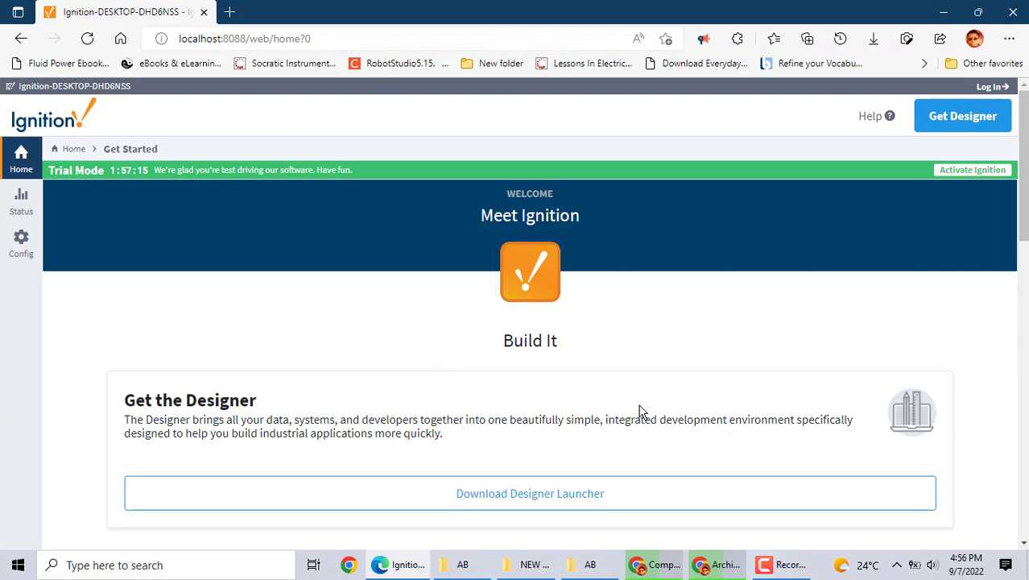
click(992, 86)
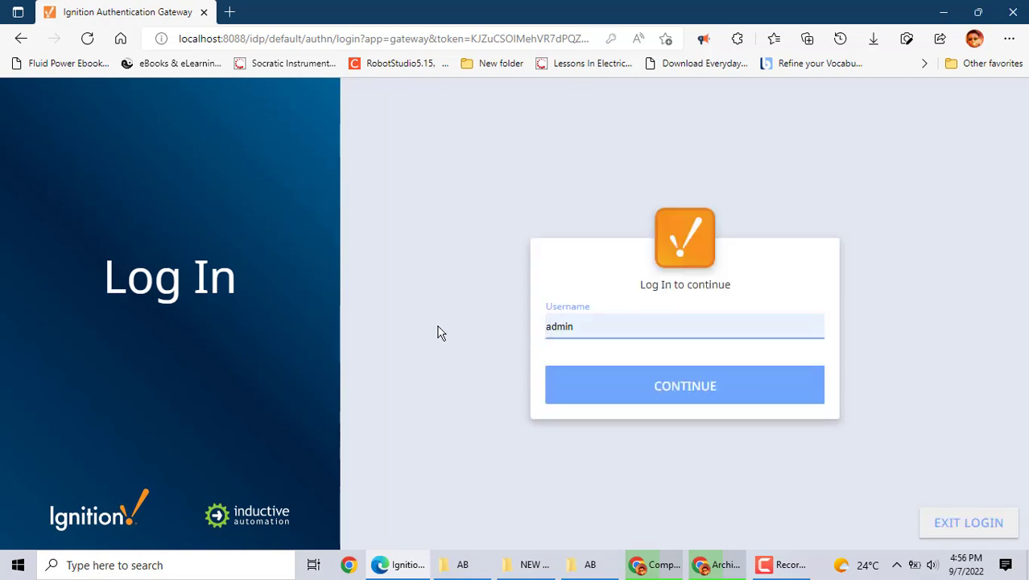
click(588, 326)
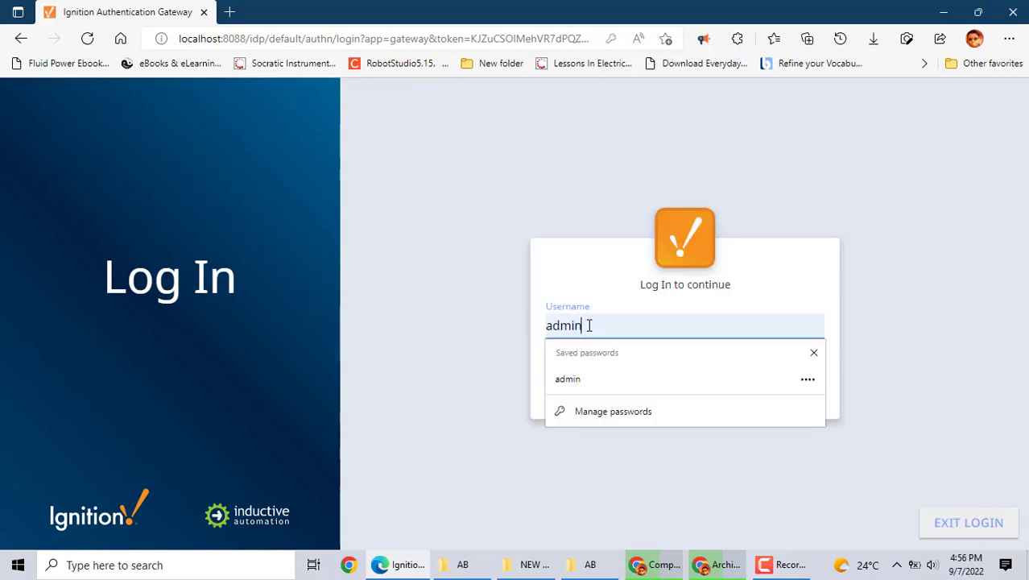
click(456, 373)
click(691, 395)
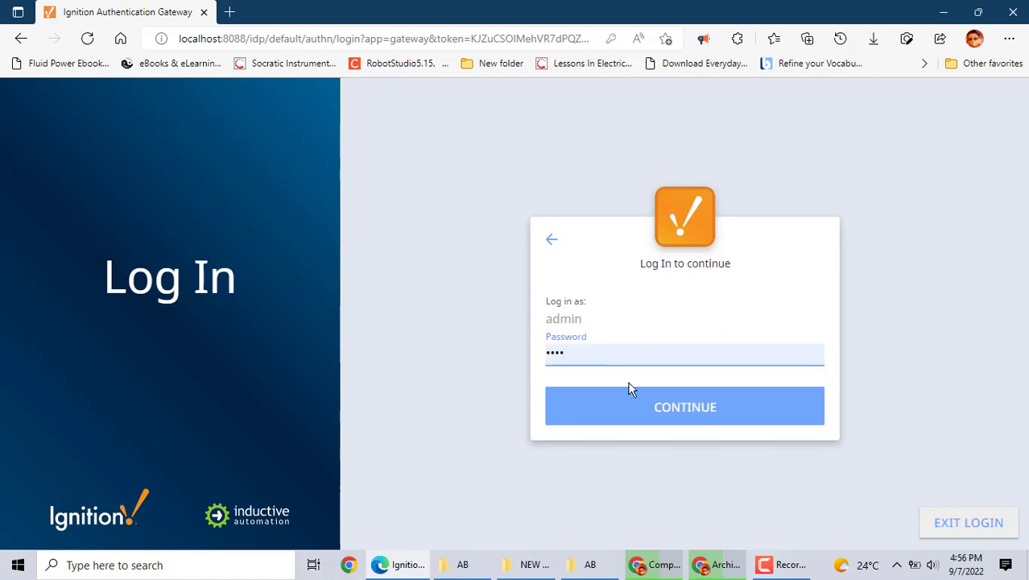
click(683, 409)
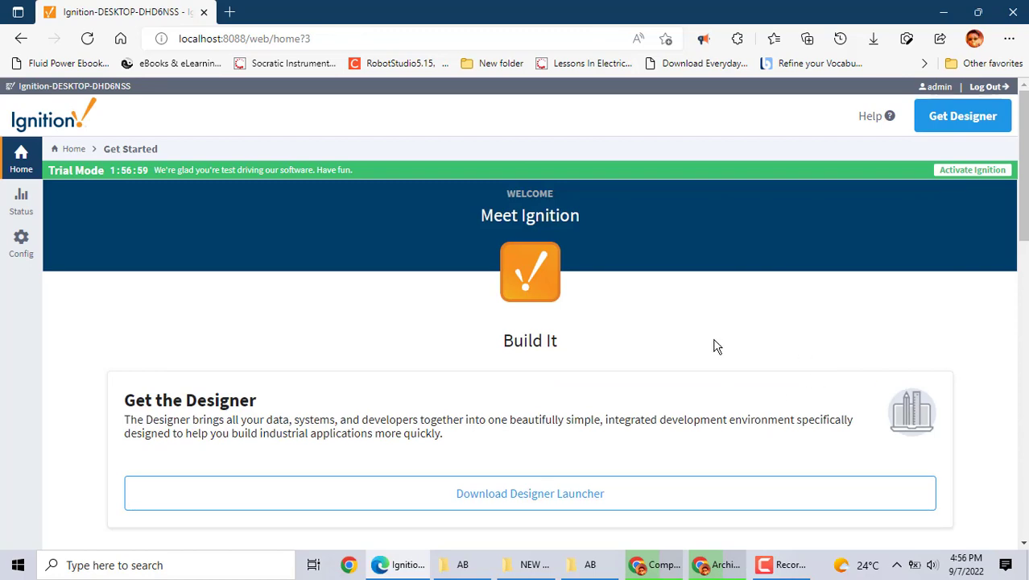
Save the Windows Designer Launcher installer designerlauncher.exe to the Desktop
click(948, 131)
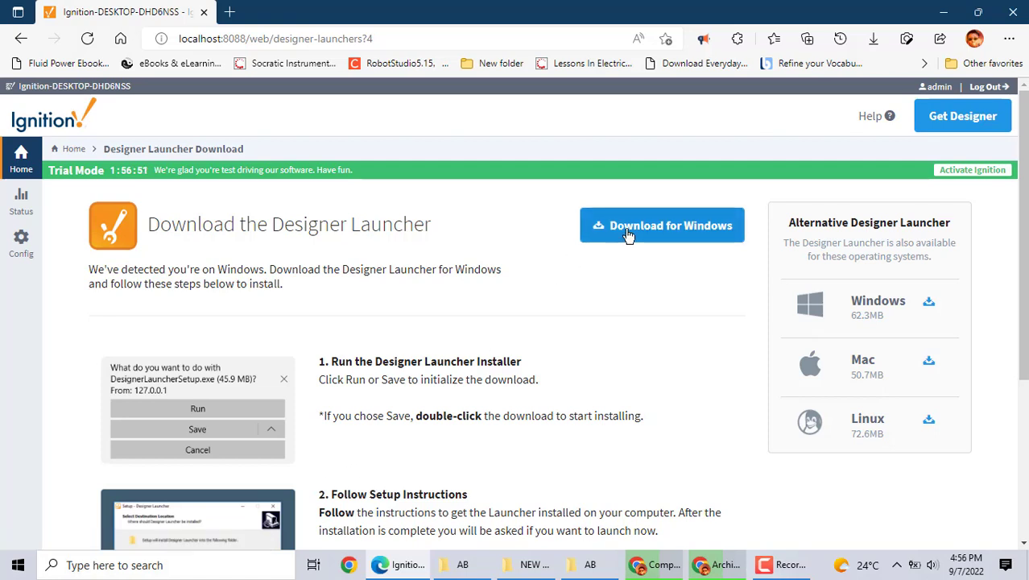
click(628, 234)
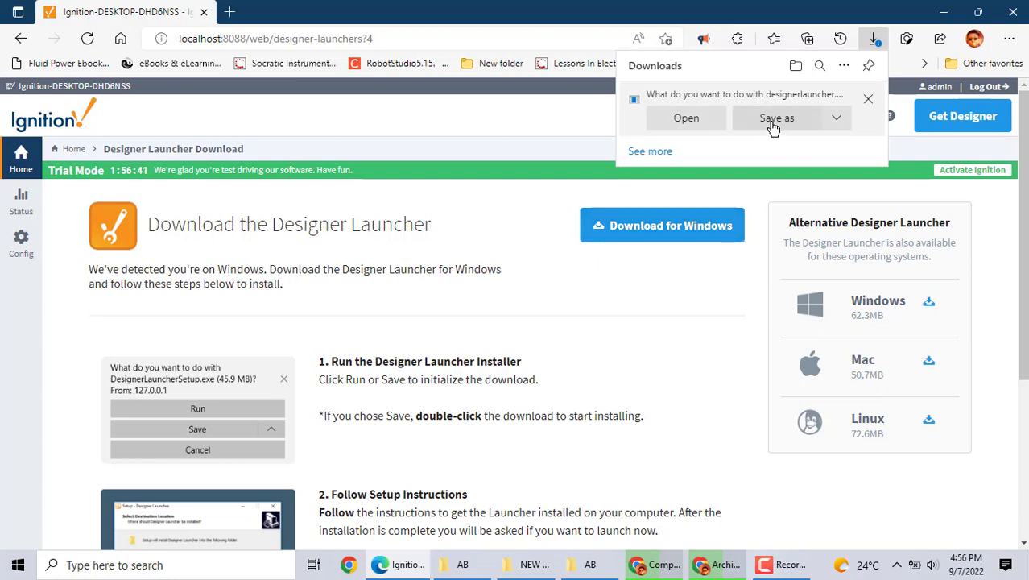
click(772, 128)
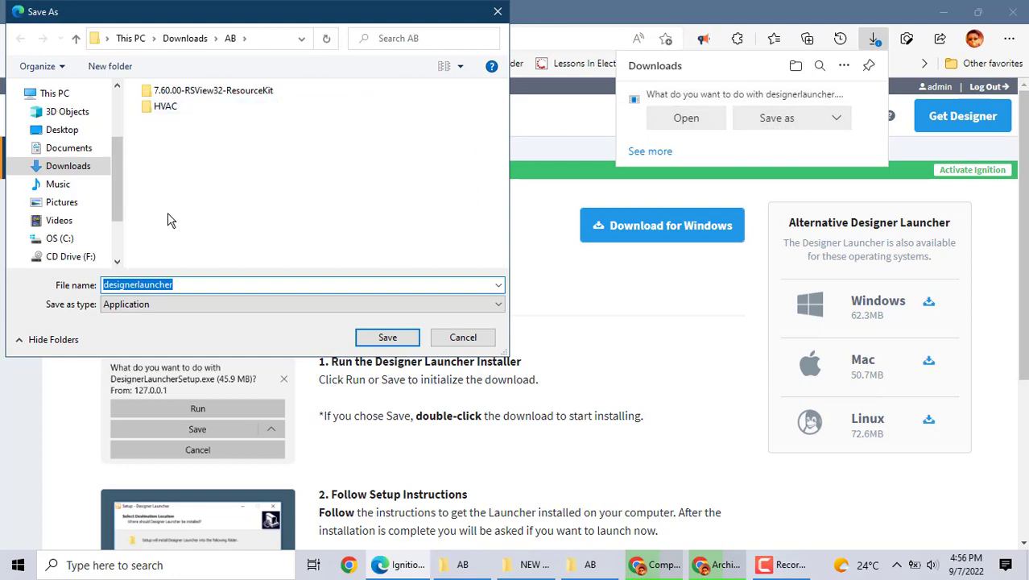
click(69, 136)
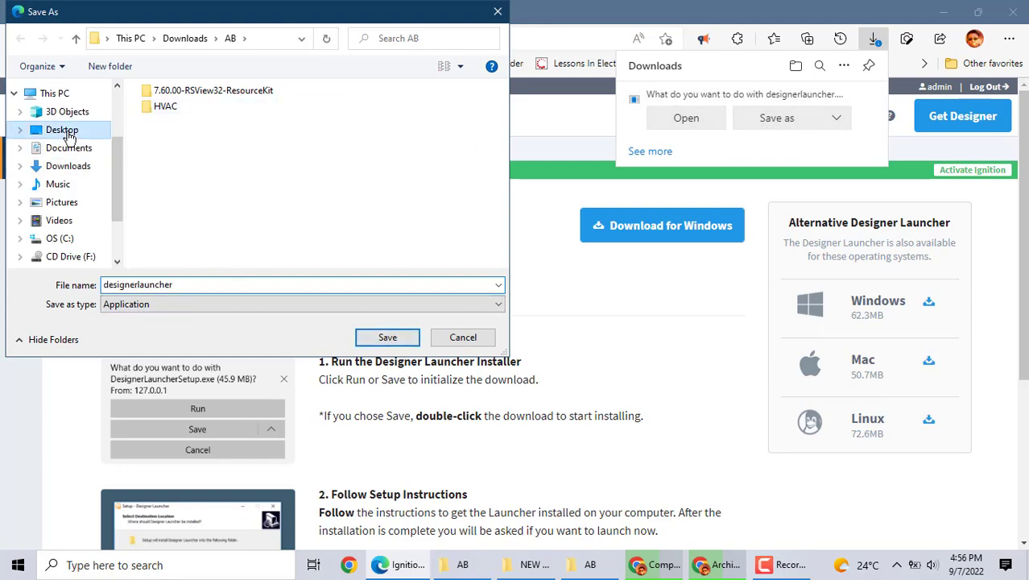
click(399, 339)
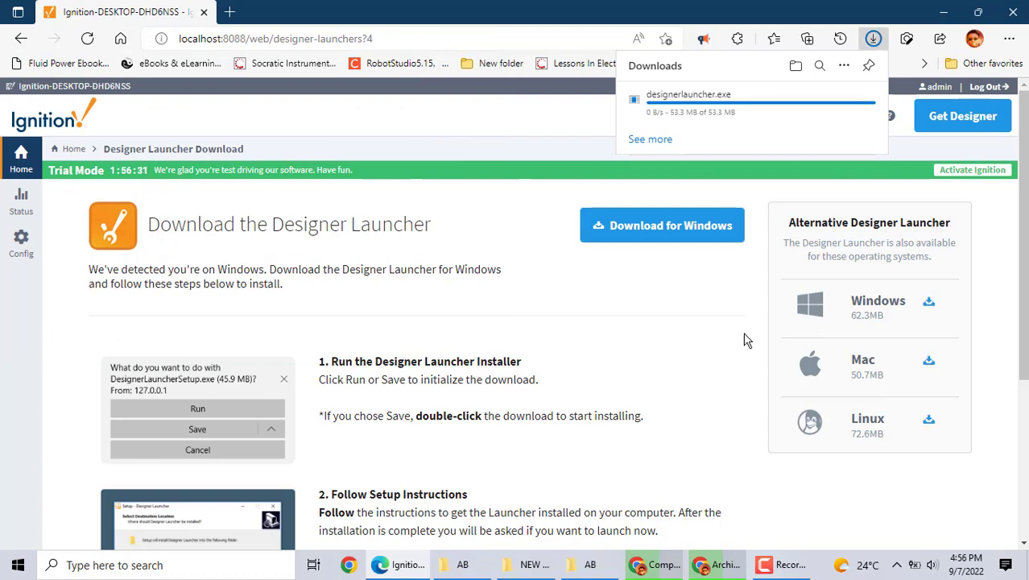
click(947, 10)
click(948, 10)
Minimize all open windows and move the designerlauncher.exe icon to mid-desktop
click(948, 10)
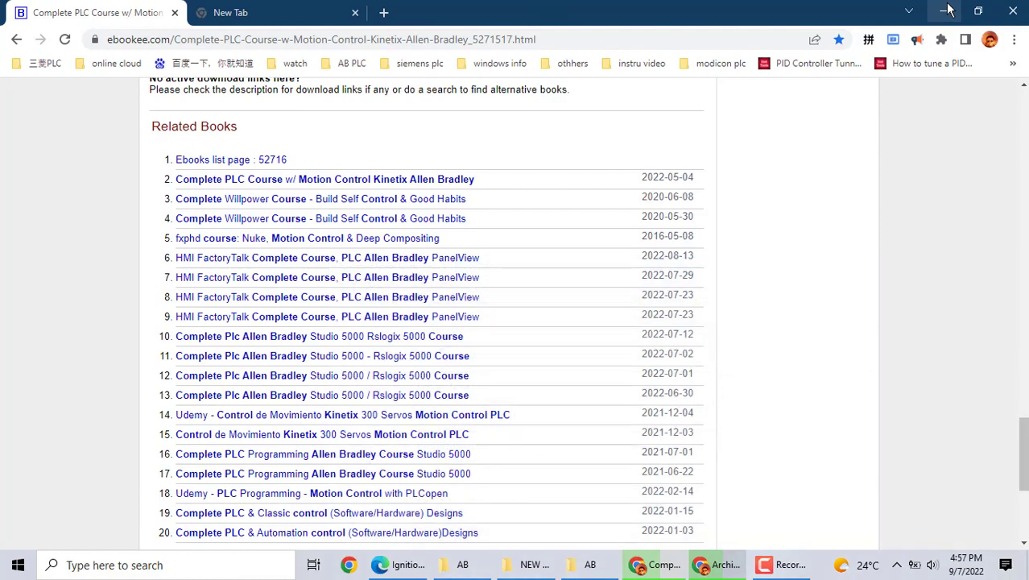
click(948, 10)
click(948, 10)
click(947, 10)
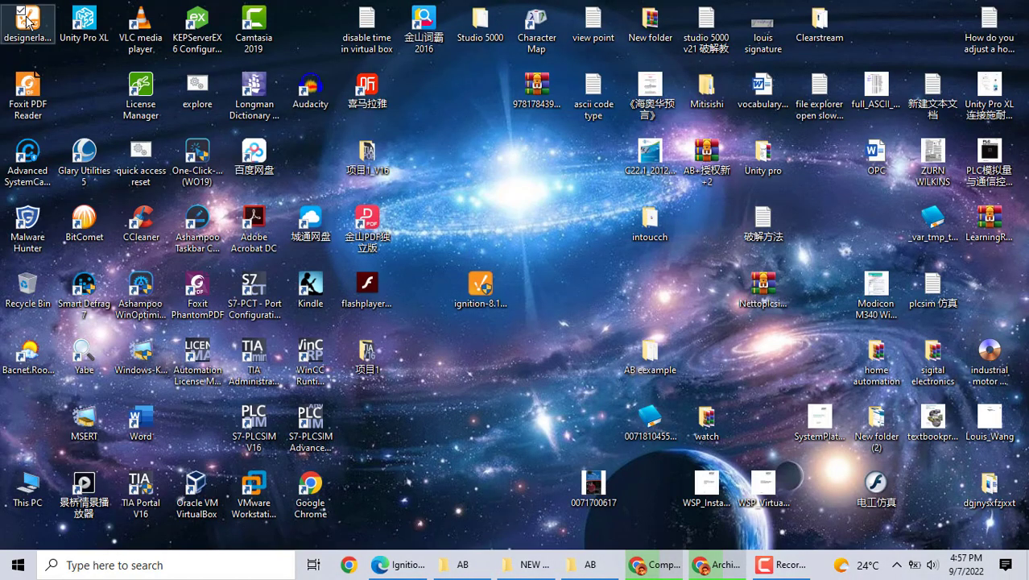
drag(27, 21, 434, 405)
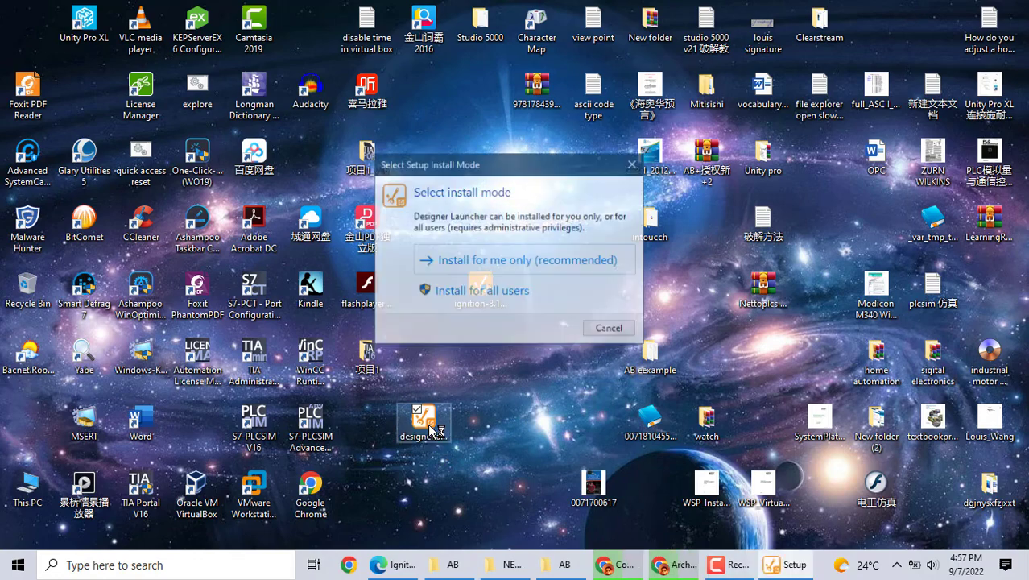
Install Designer Launcher for the current user in the default folder with a desktop shortcut
click(465, 265)
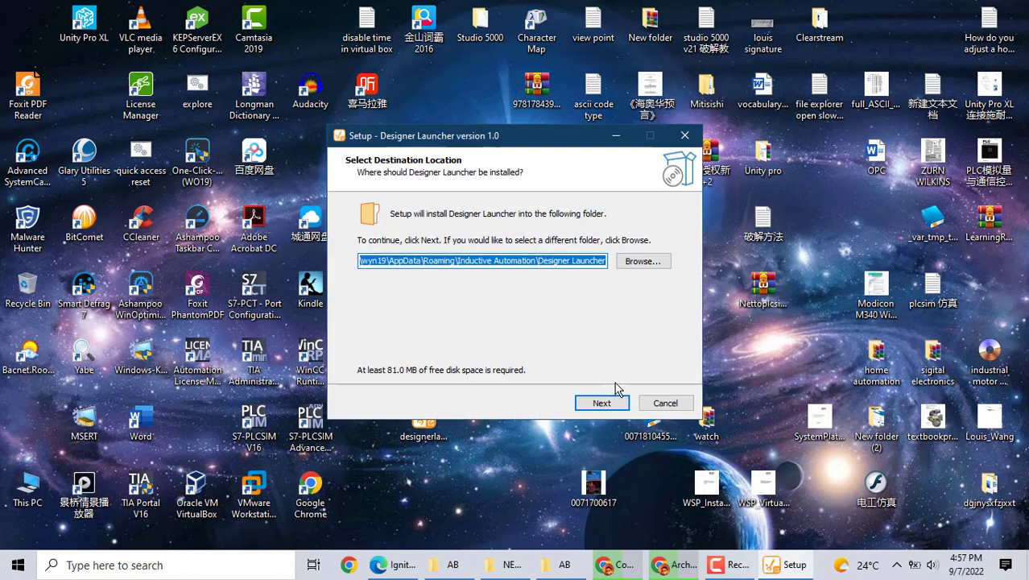
click(604, 406)
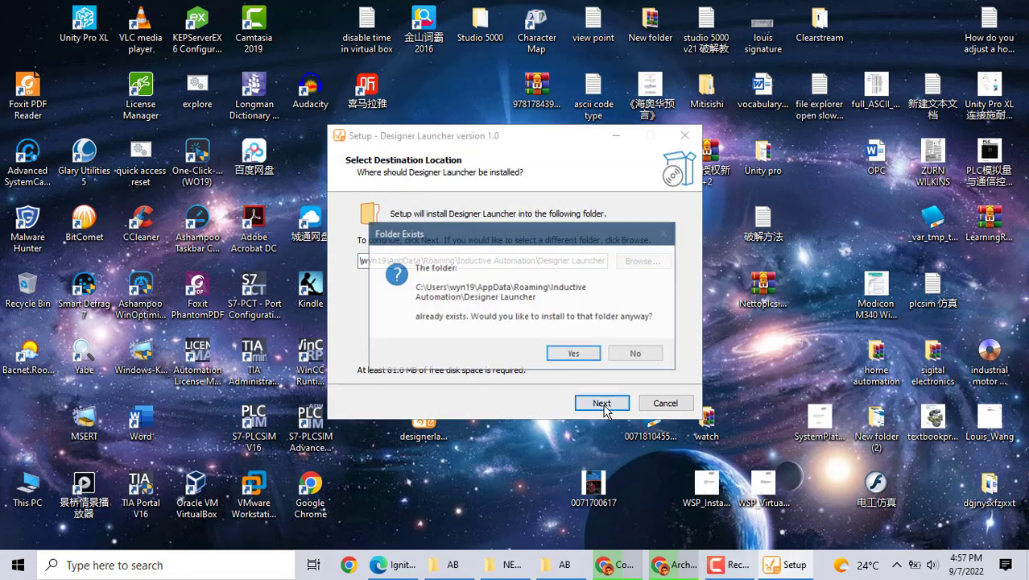
click(574, 354)
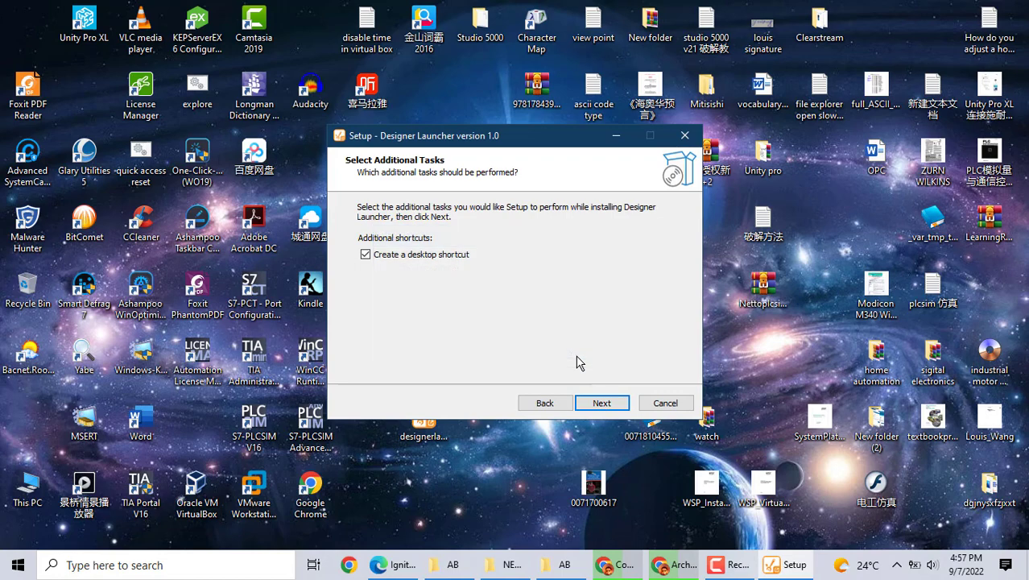
click(593, 402)
click(599, 405)
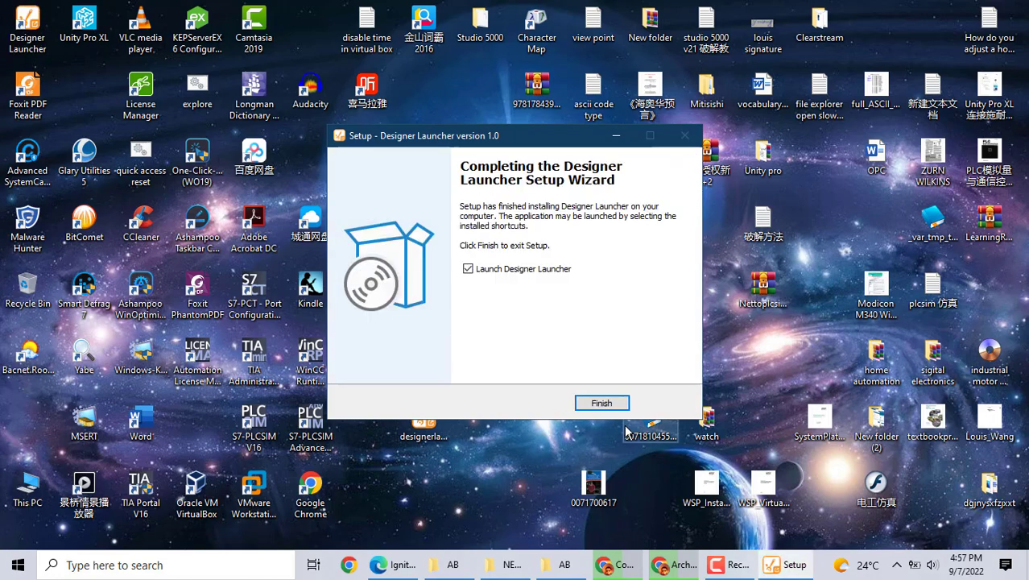
click(582, 406)
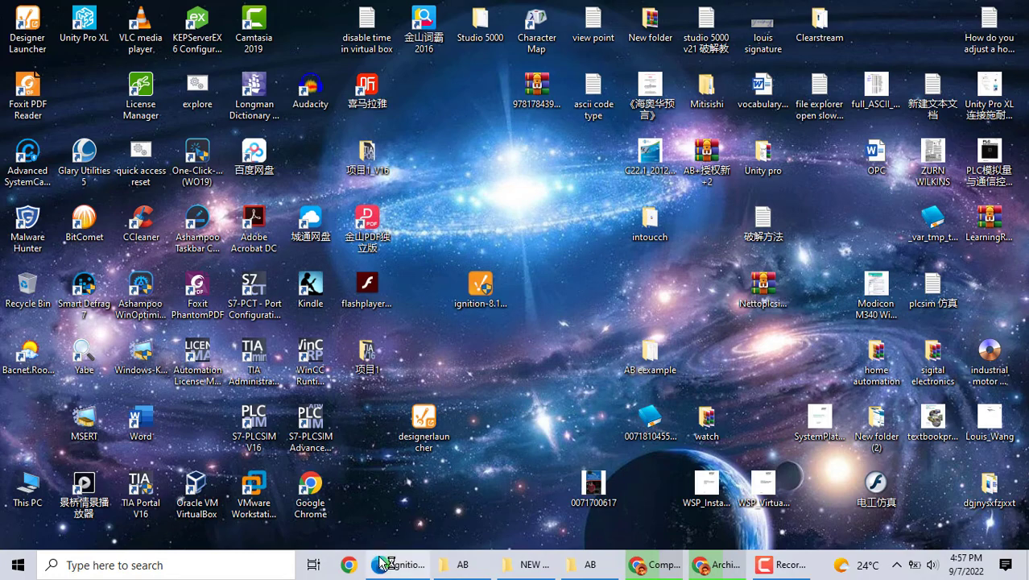
Bring up the gateway's Status > OPC Connections page showing the Ignition OPC UA Server connected
click(402, 568)
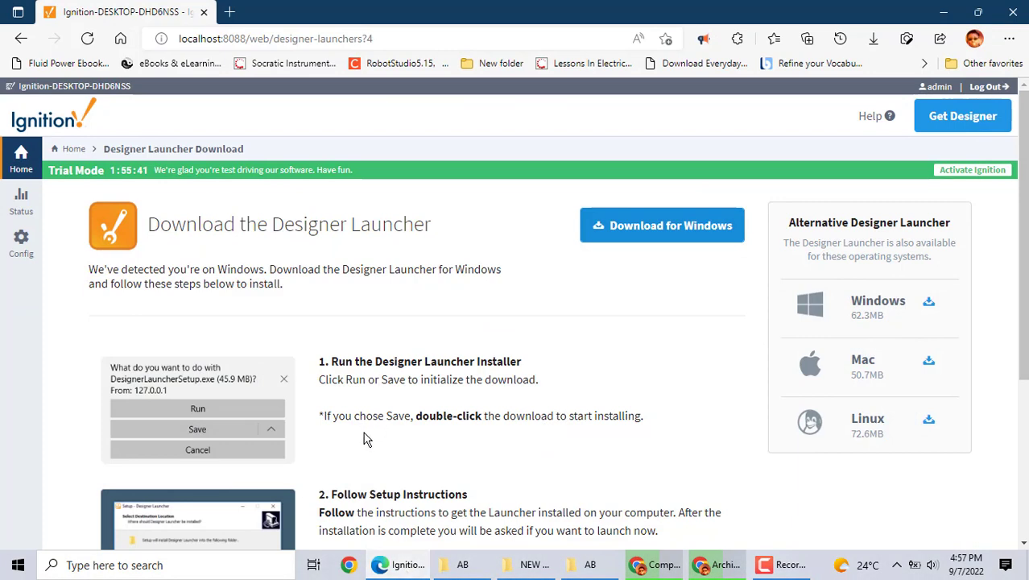
click(20, 210)
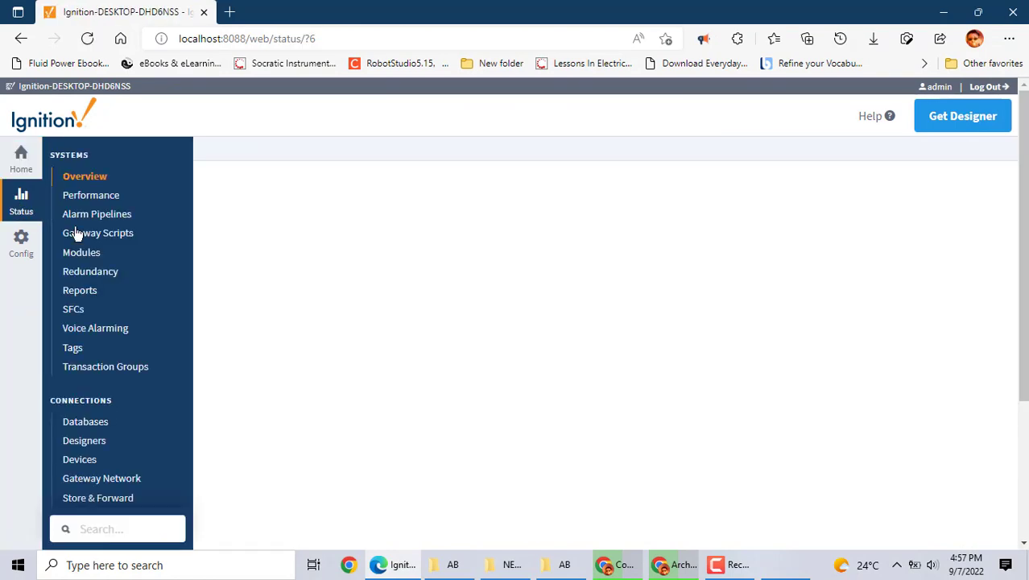
scroll(443, 404, down, 5)
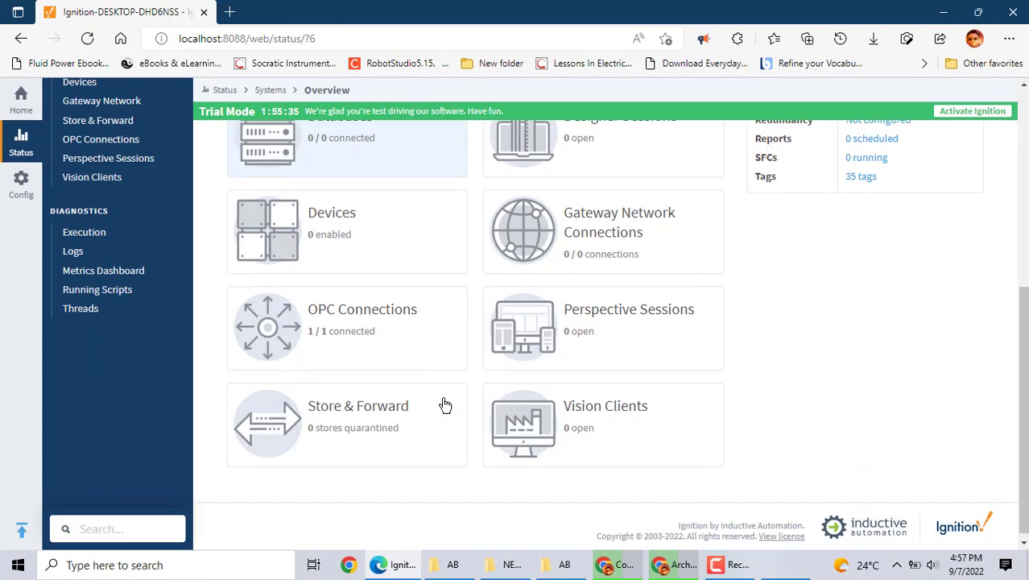
click(361, 302)
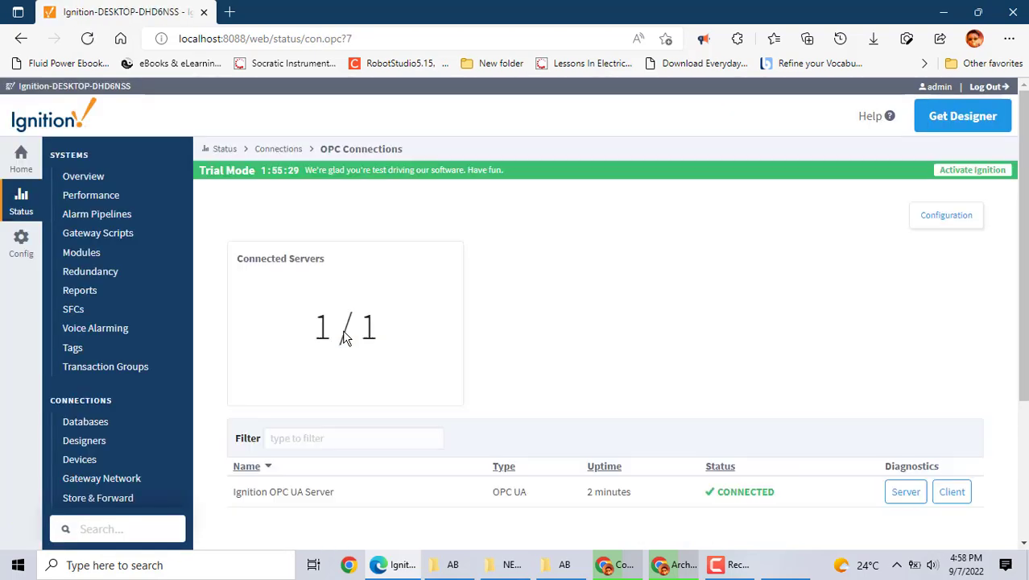
scroll(506, 455, down, 1)
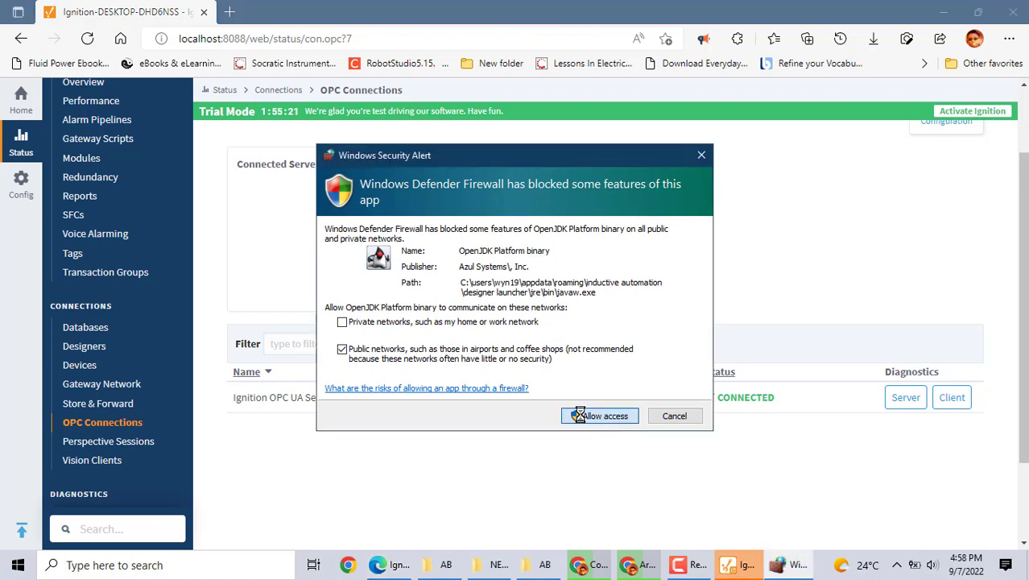
Allow the launcher through the firewall and add the localhost:8088 gateway to My Designers
click(733, 566)
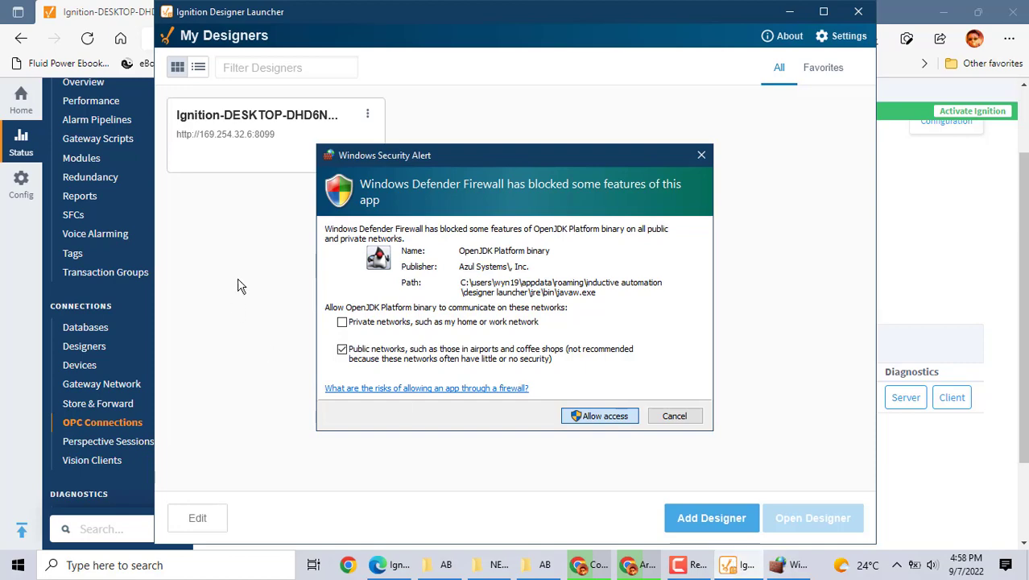
click(598, 415)
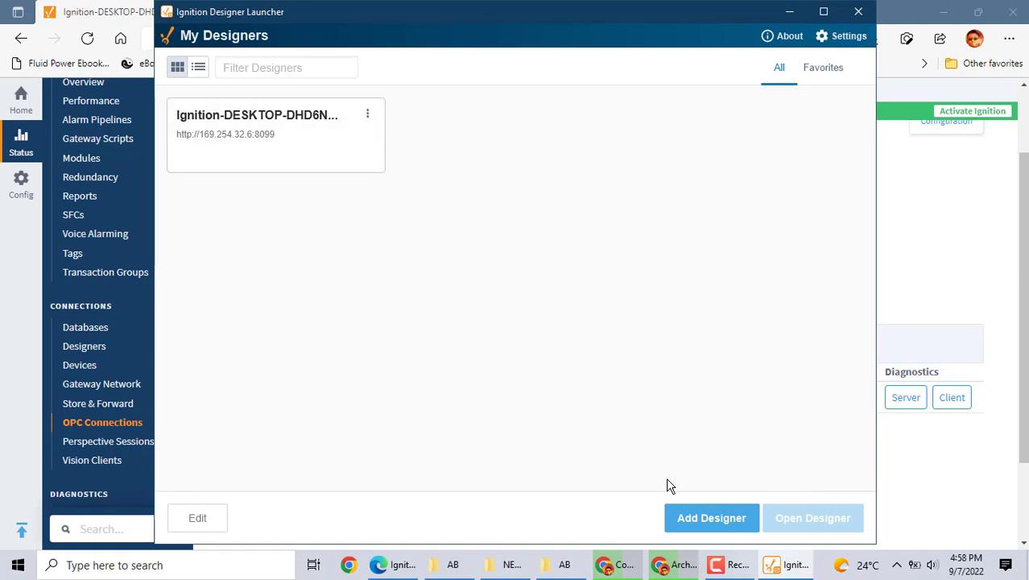
click(709, 518)
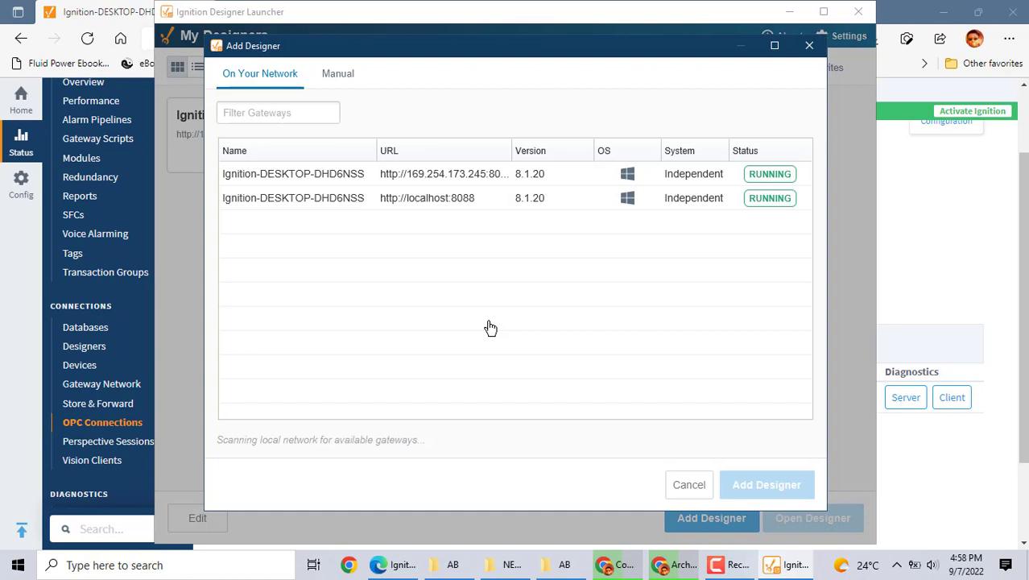
click(319, 196)
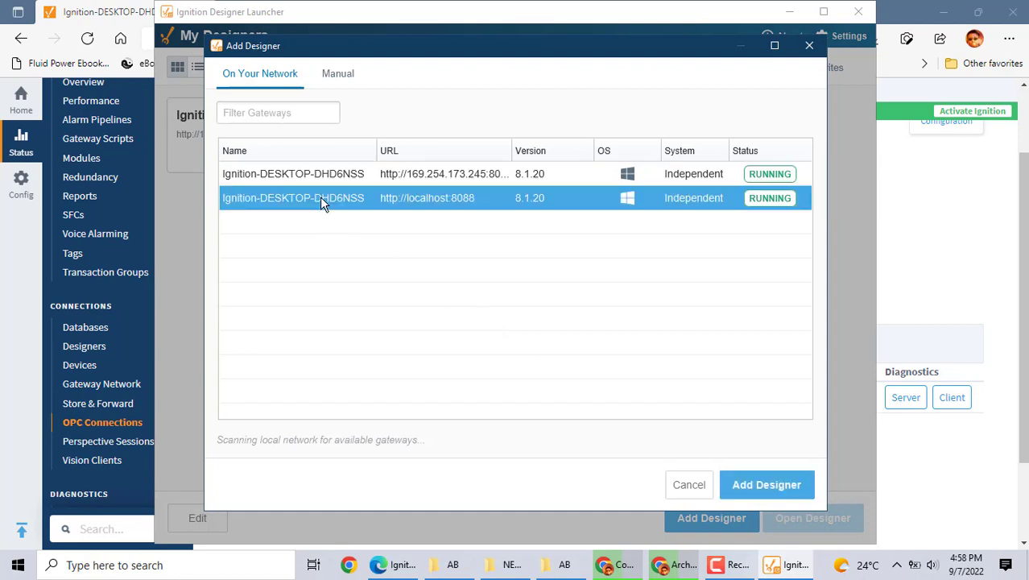
click(748, 499)
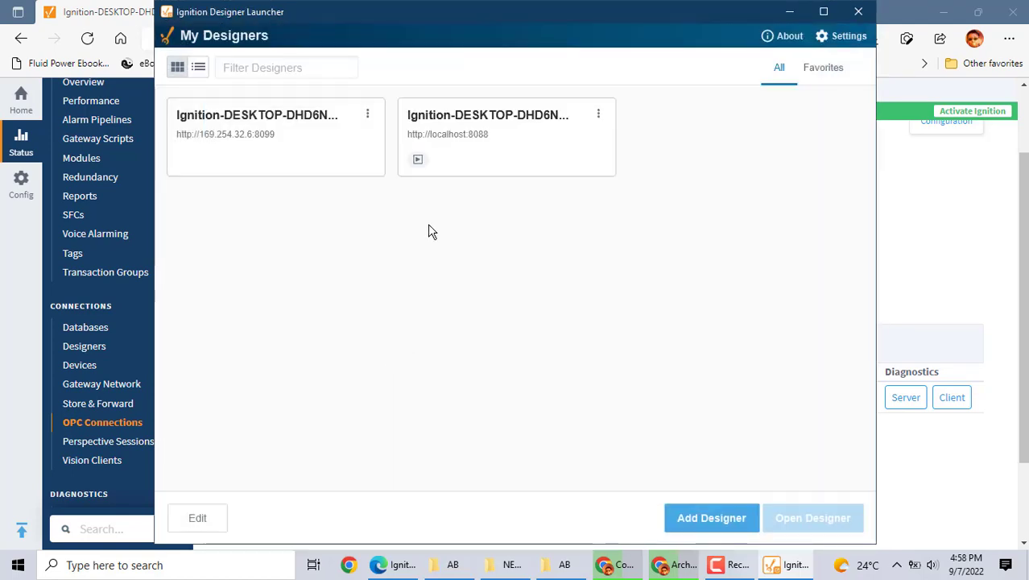
Launch the Designer for localhost:8088, then return to the gateway web page
click(525, 132)
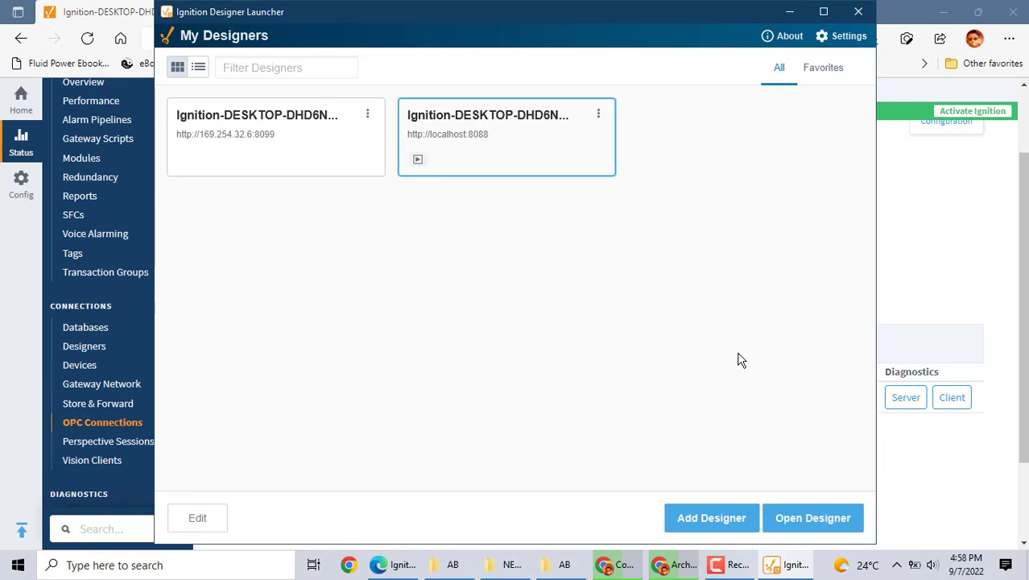
click(813, 518)
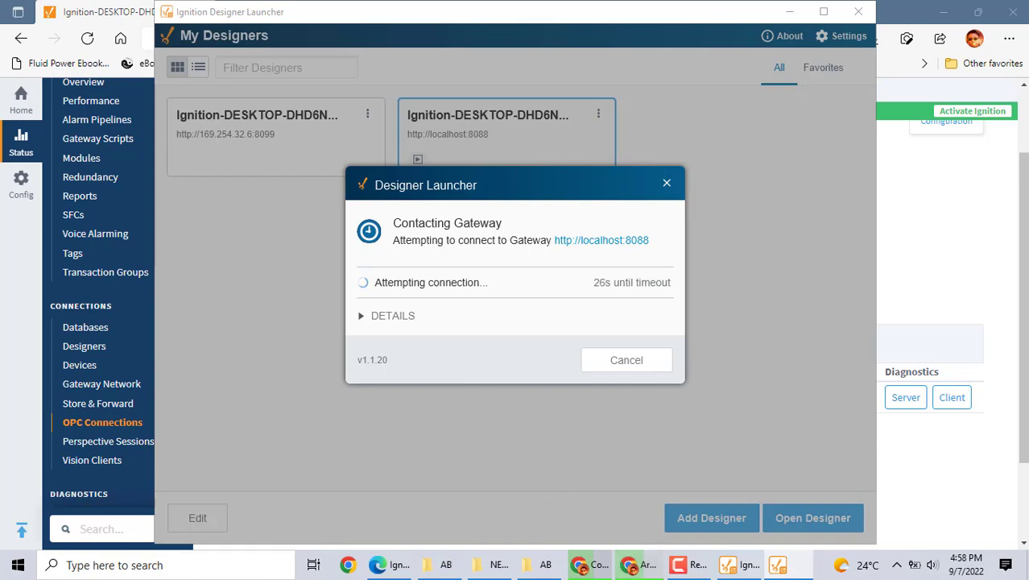
mouse_move(630, 568)
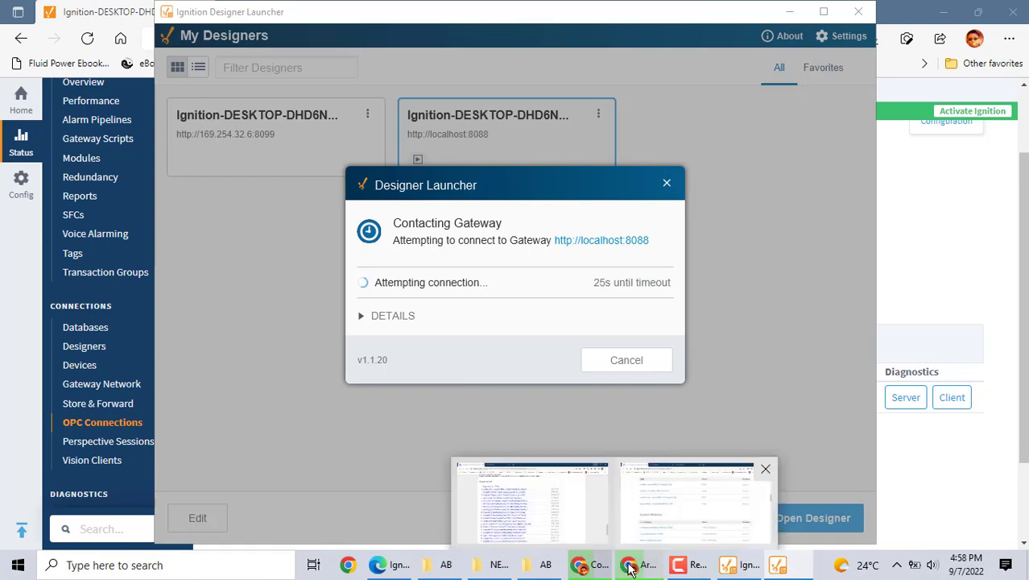
click(394, 565)
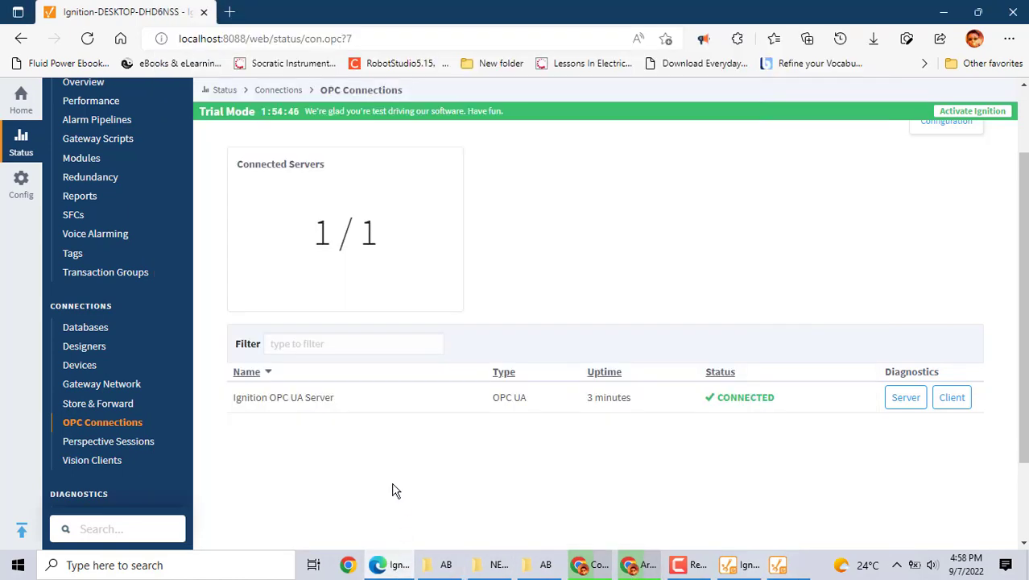
Go to Config and open OPC UA > Device Connections, which lists no devices
scroll(147, 352, up, 2)
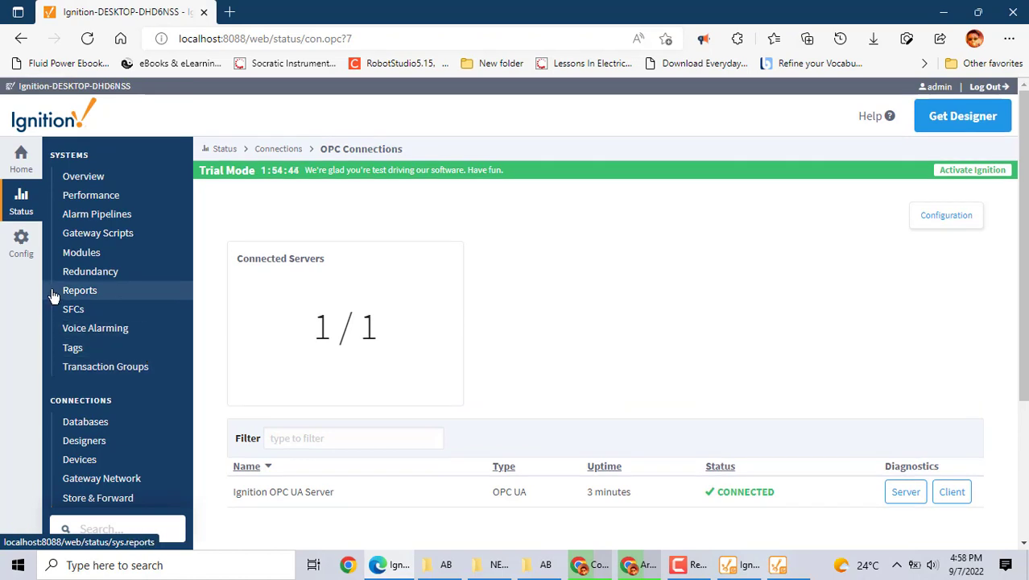
click(21, 250)
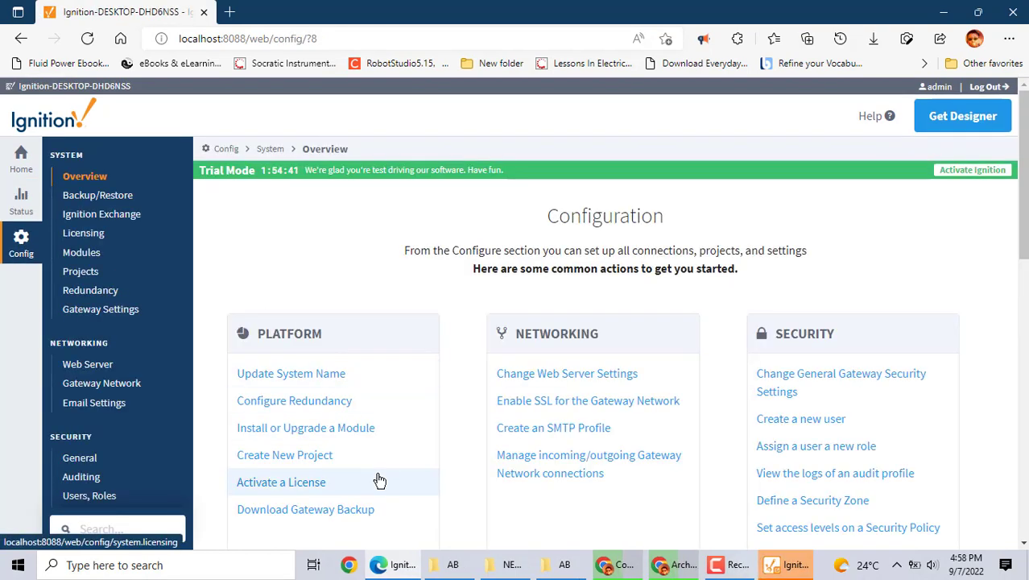
scroll(379, 481, down, 5)
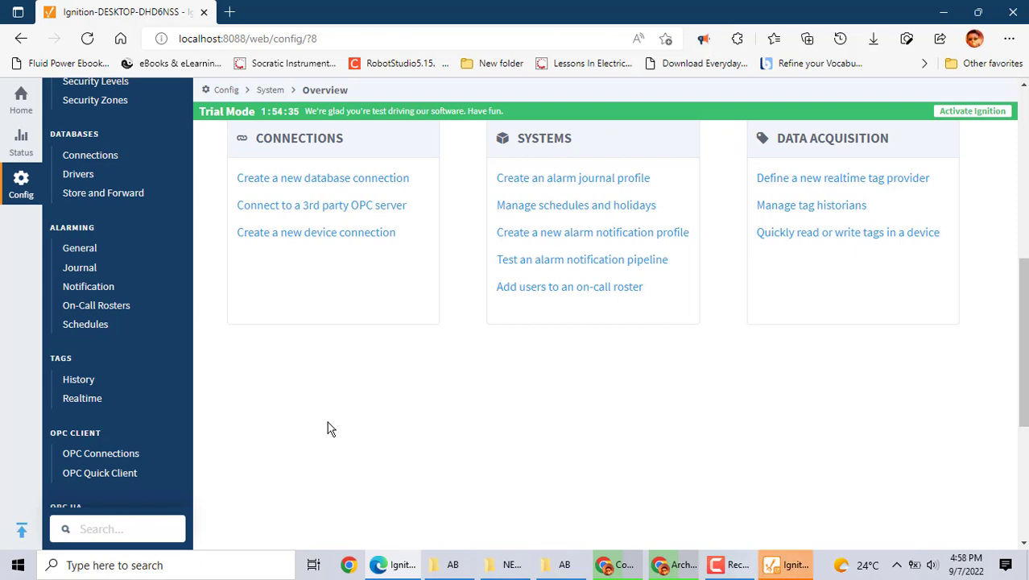
scroll(327, 428, down, 1)
scroll(327, 428, down, 1)
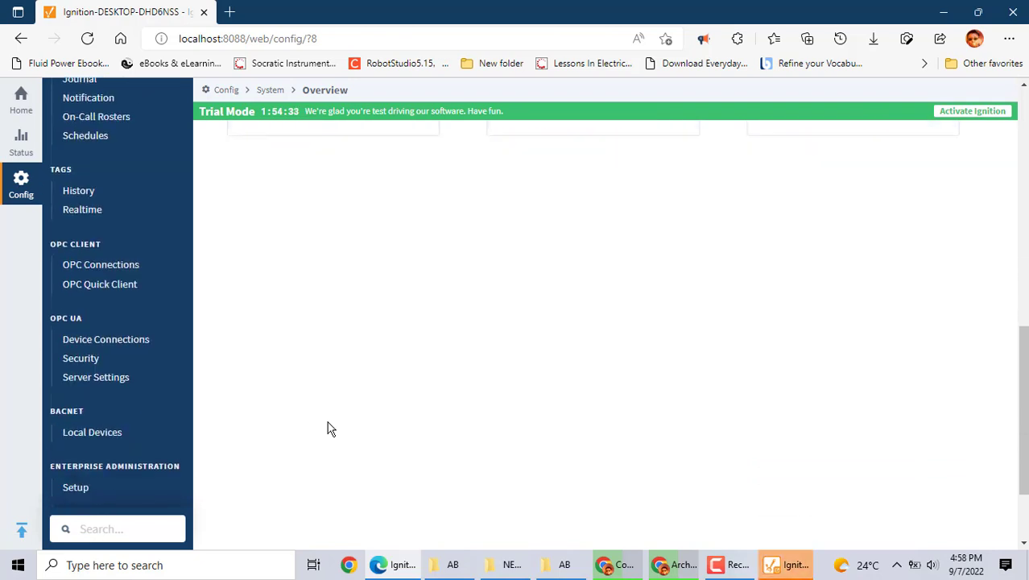
click(120, 341)
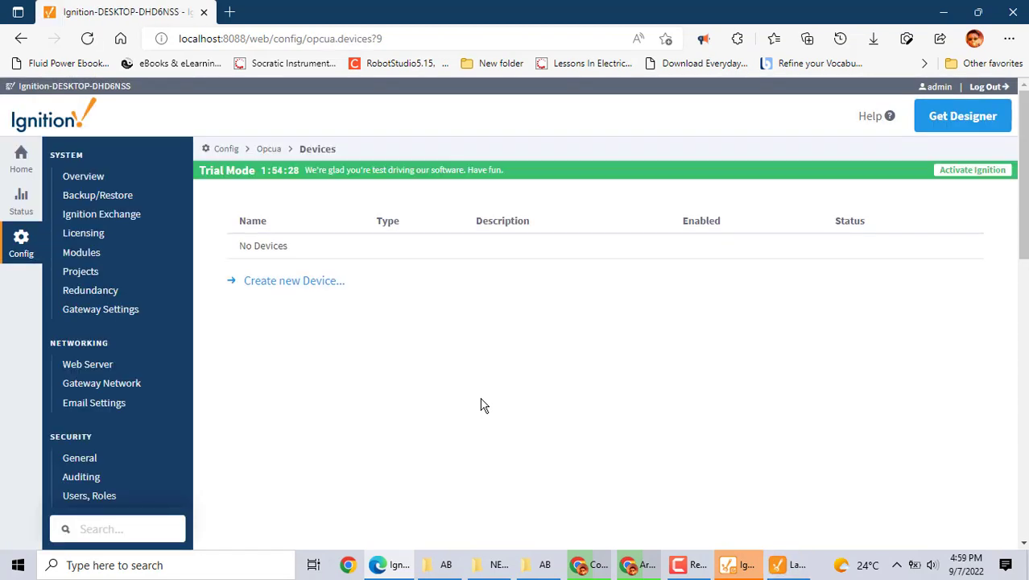
Start a new device connection with the Siemens S7-1200 driver and reach its settings form
click(311, 289)
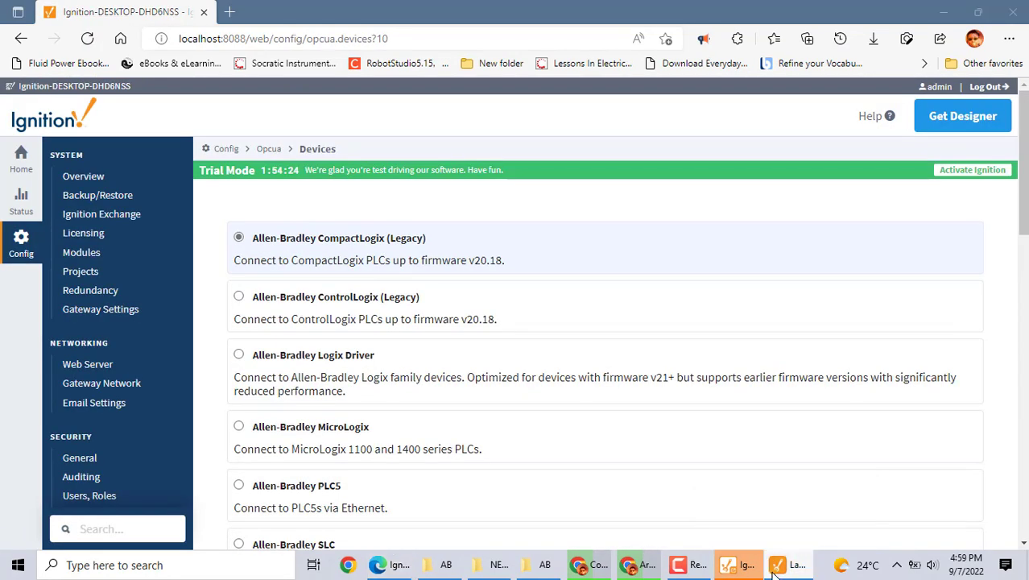
scroll(568, 449, down, 6)
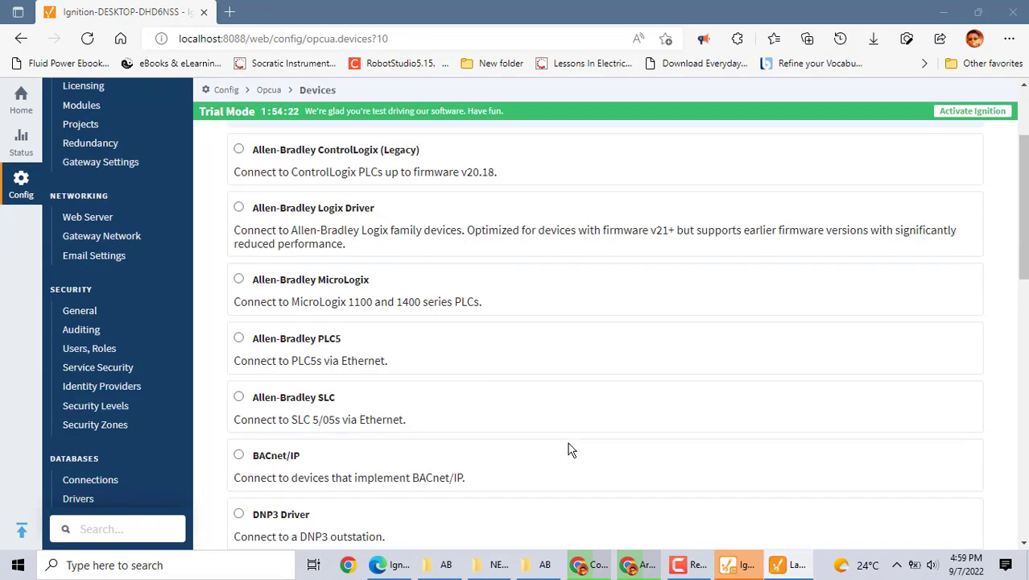
scroll(568, 448, down, 5)
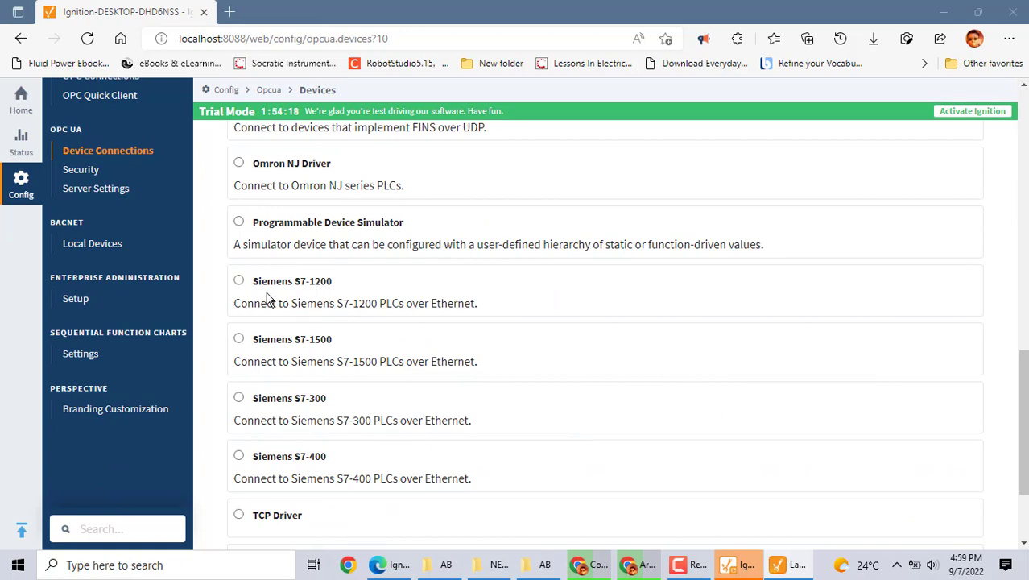
click(239, 282)
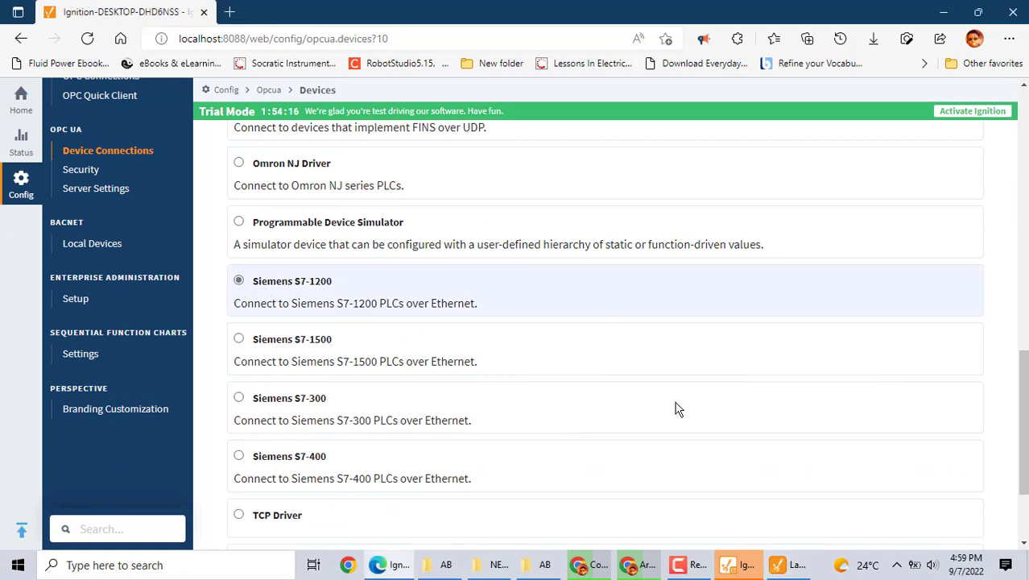
scroll(676, 409, down, 2)
click(616, 467)
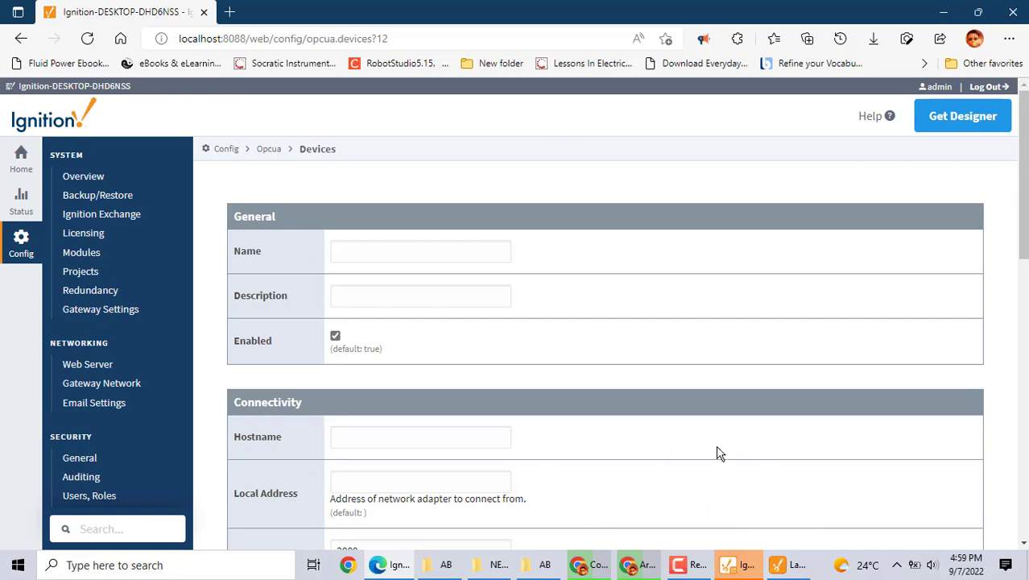
Look over the S7-1200 settings form, back out without saving, and open the Status overview
scroll(718, 447, down, 10)
drag(1022, 401, 1020, 176)
drag(1019, 265, 1020, 134)
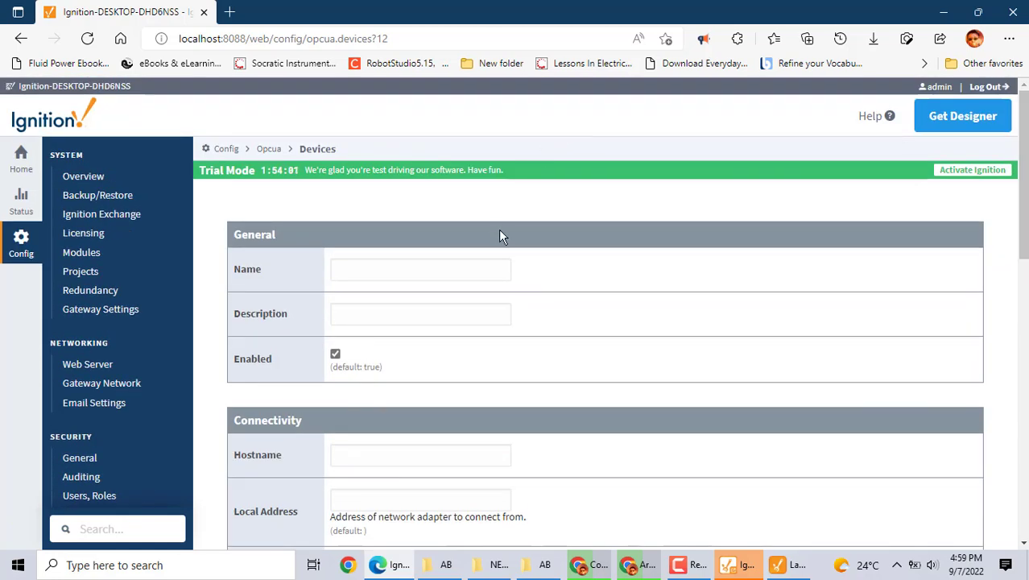
click(9, 41)
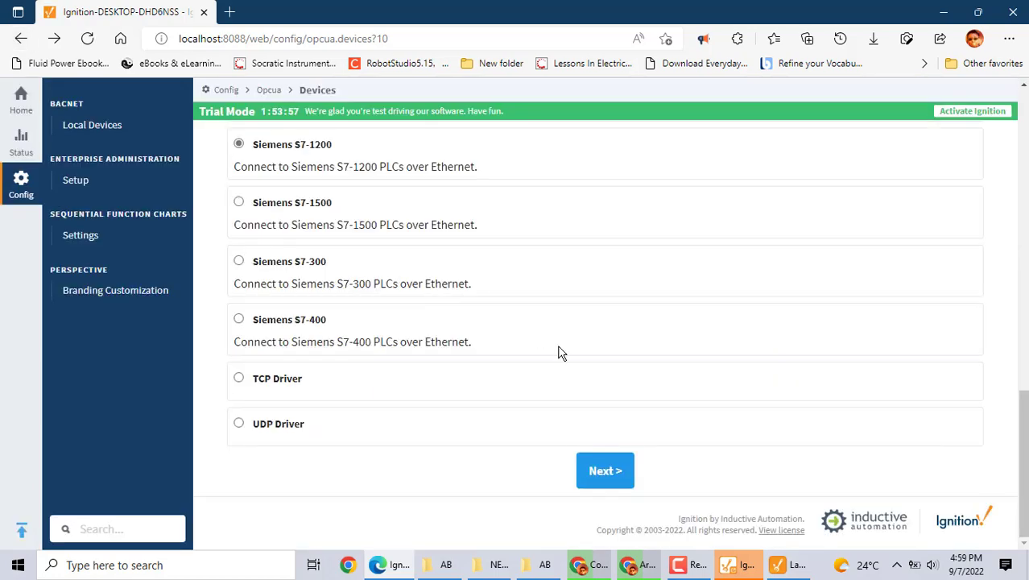
click(25, 148)
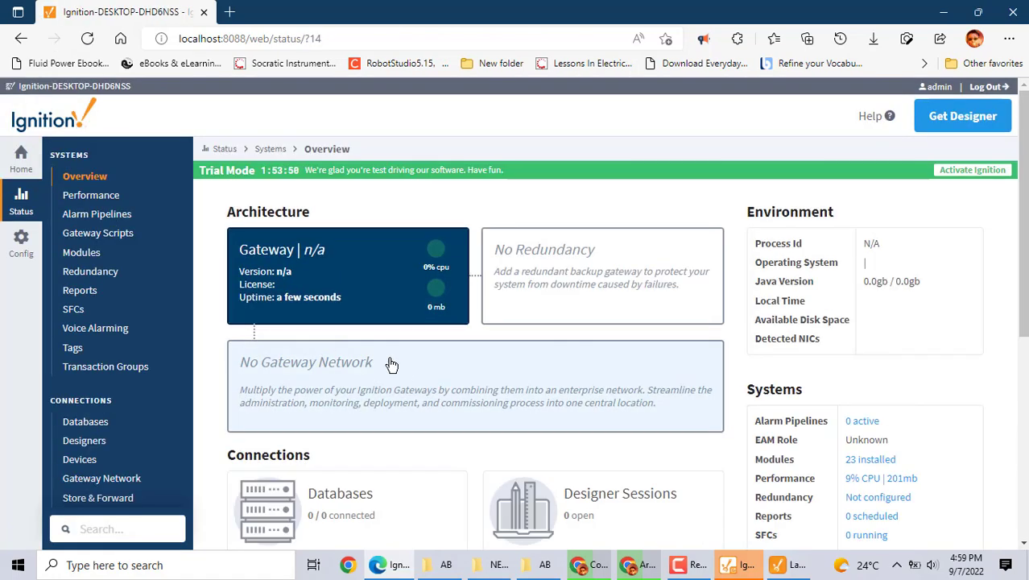
Return to Config and open the OPC Client > OPC Connections page
scroll(463, 468, down, 5)
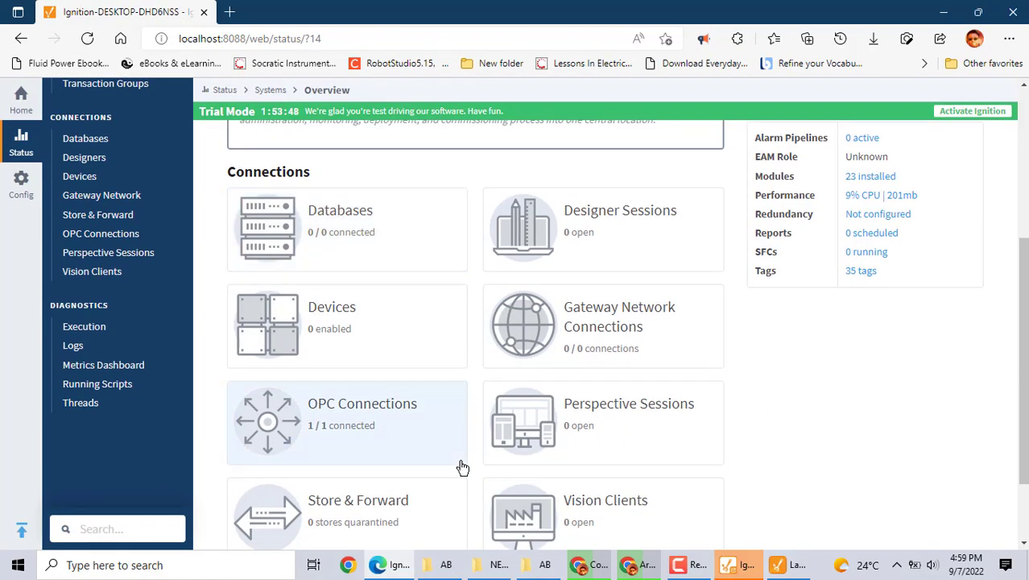
scroll(462, 467, up, 2)
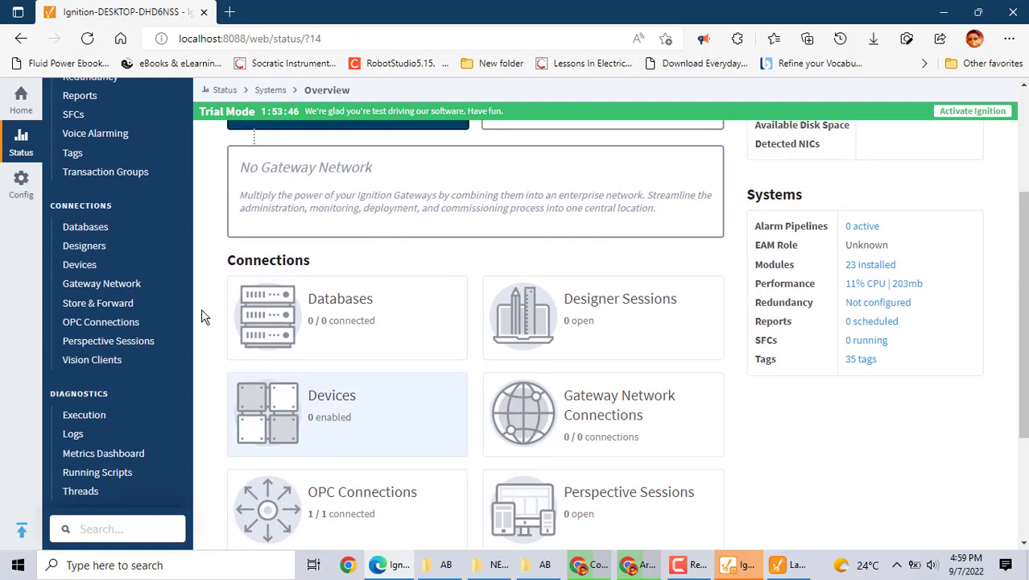
click(18, 187)
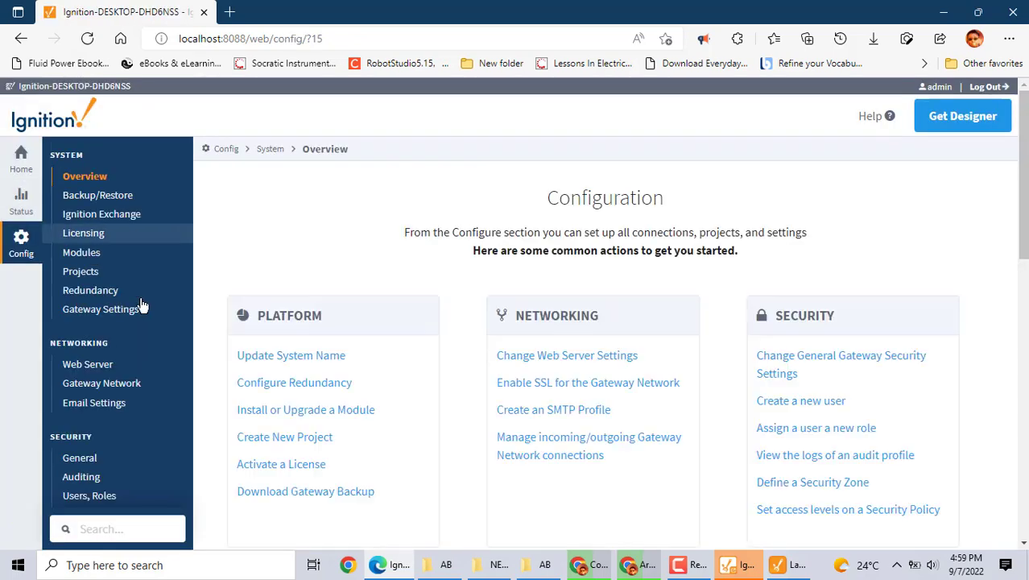
scroll(322, 370, down, 1)
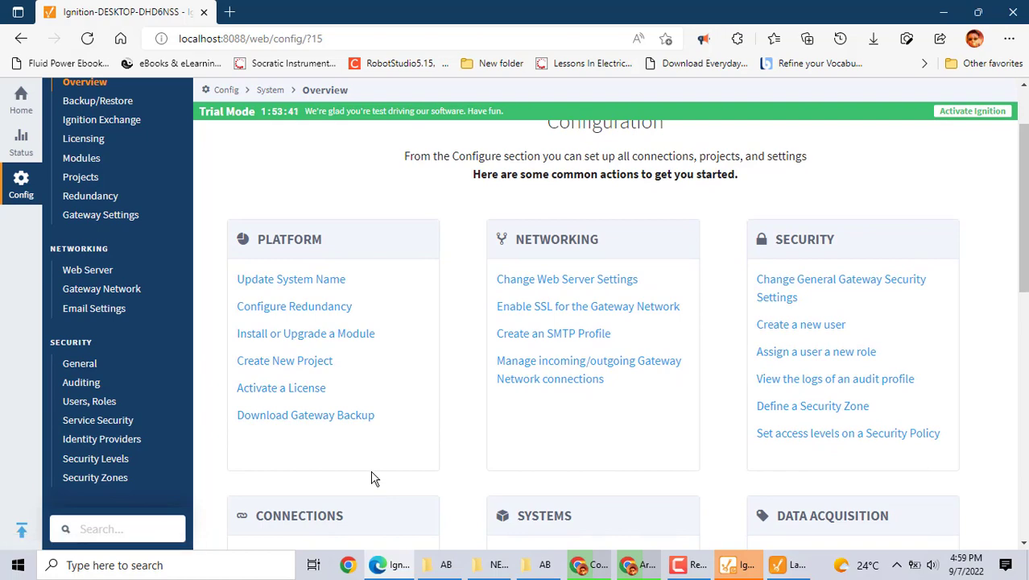
scroll(373, 476, down, 1)
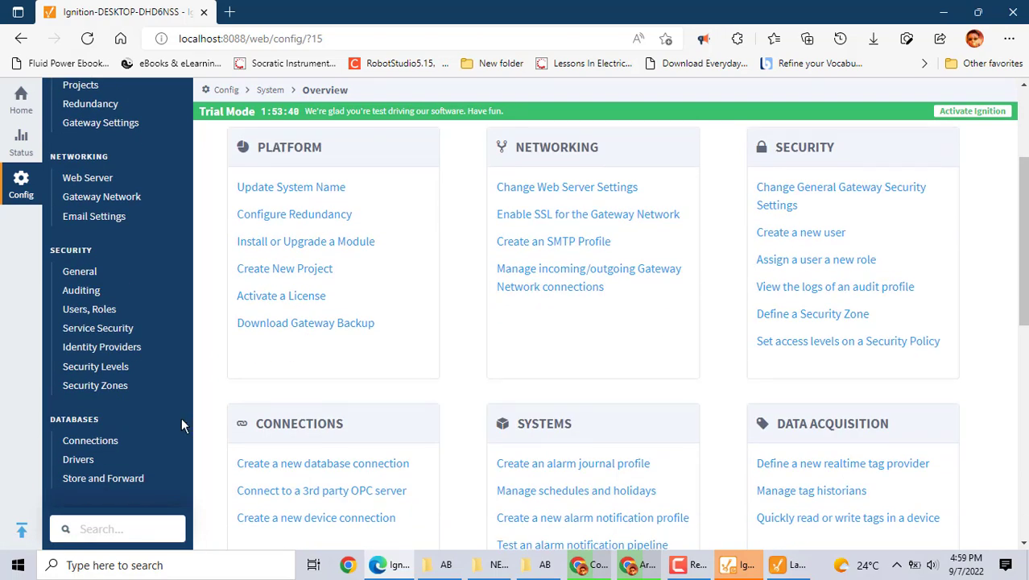
scroll(182, 419, down, 5)
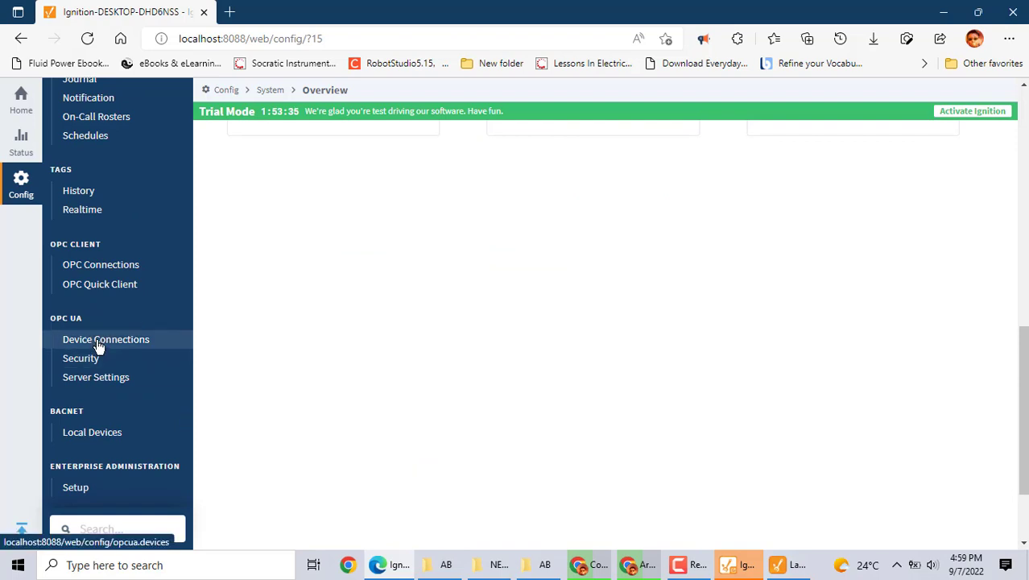
click(94, 269)
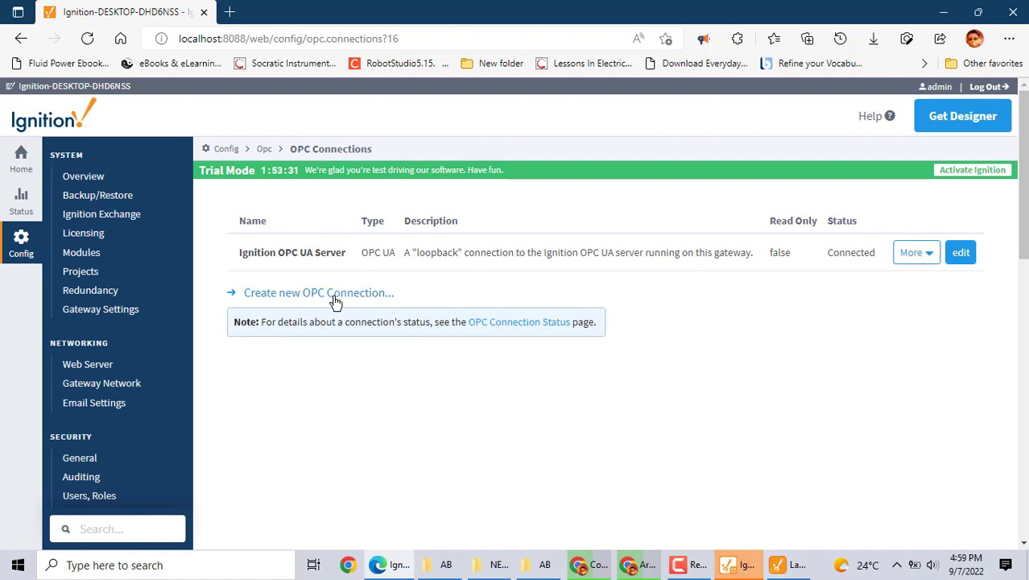
Start a new OPC-DA COM connection choosing Local and Other Server to reach its form
click(334, 298)
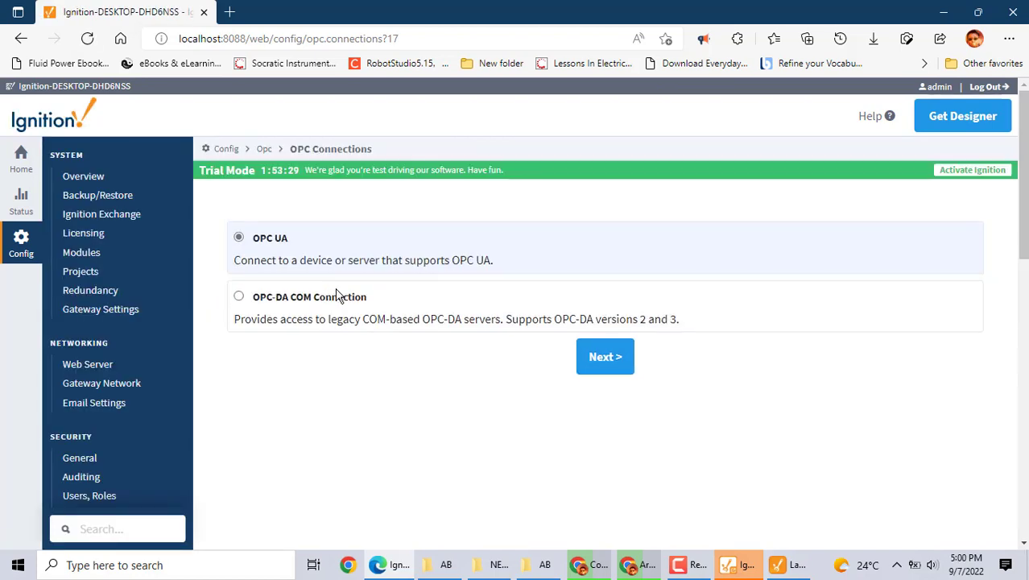
double_click(308, 298)
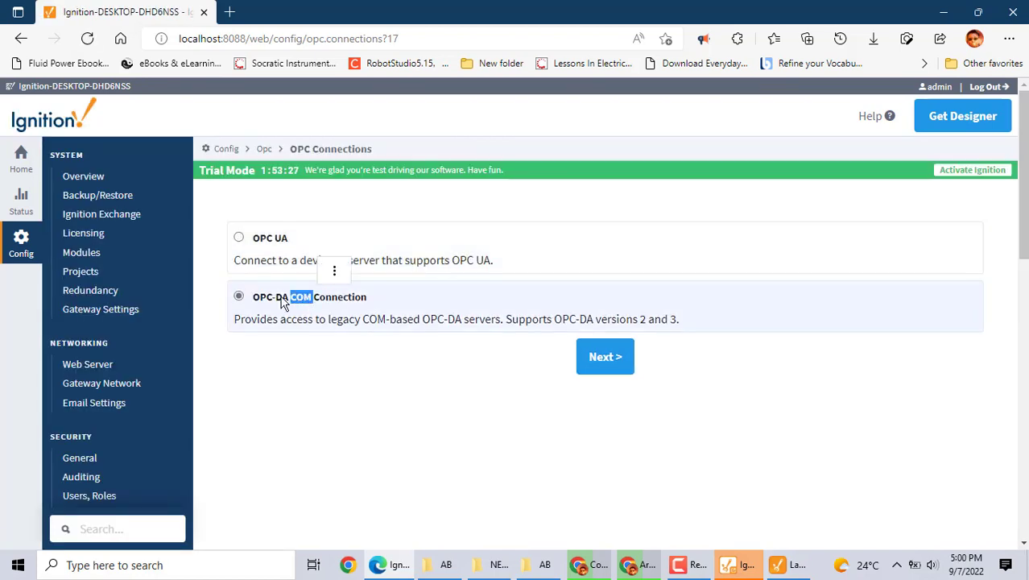
click(598, 360)
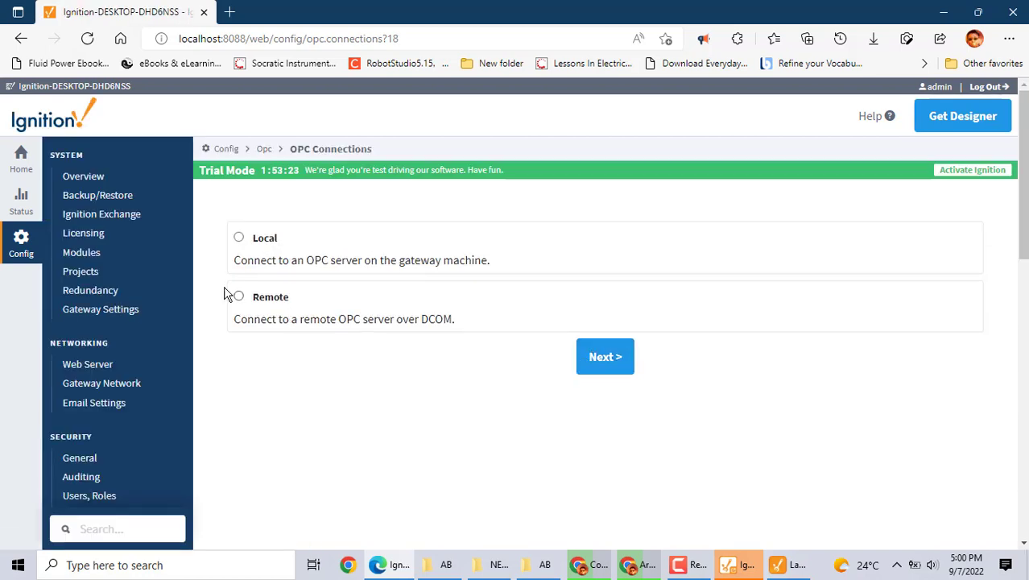
click(258, 239)
click(583, 361)
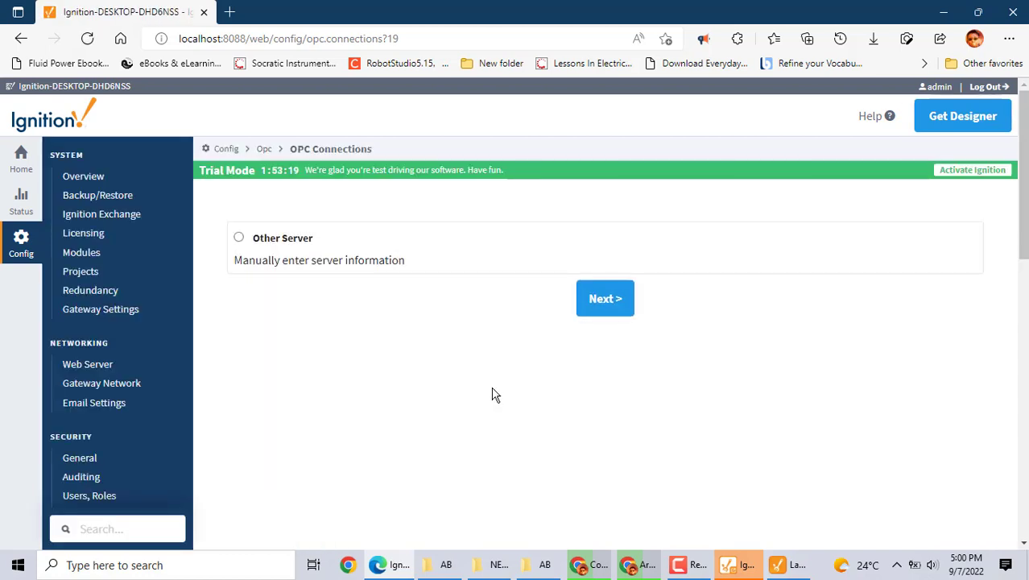
click(243, 240)
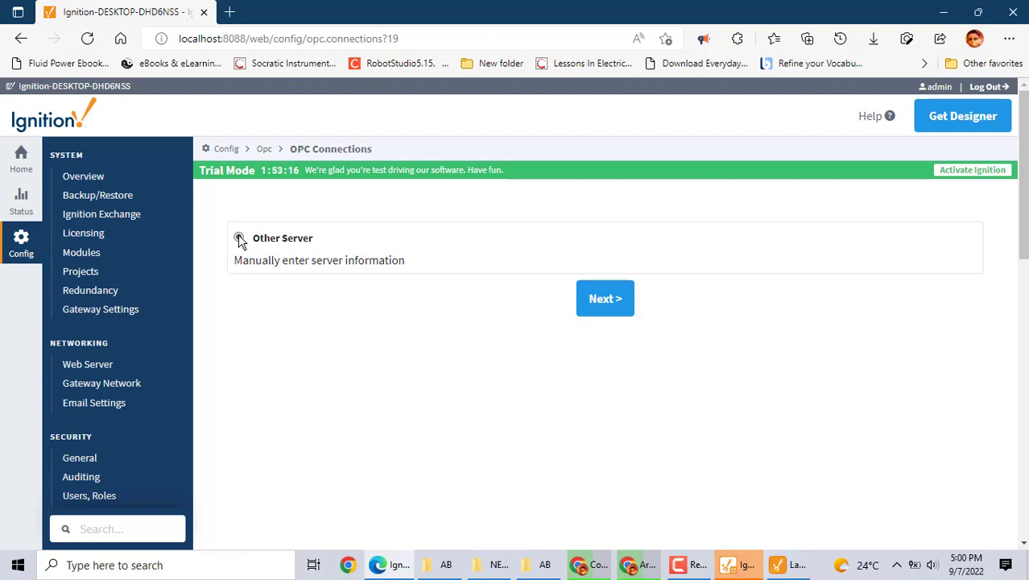
click(596, 303)
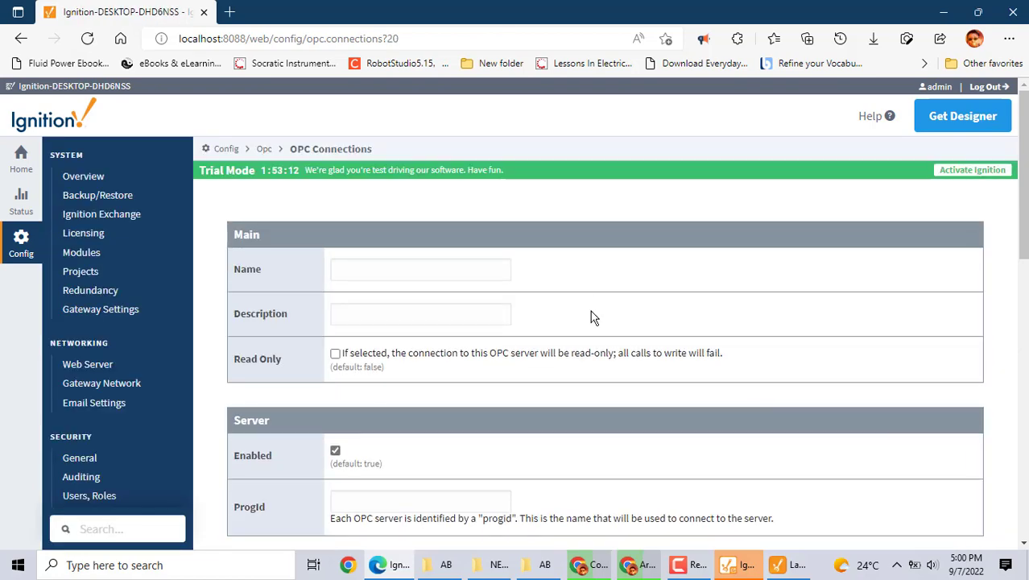
Review the OPC-DA form, back out three steps, and bring the Designer Launcher forward
scroll(580, 358, down, 5)
scroll(580, 366, down, 3)
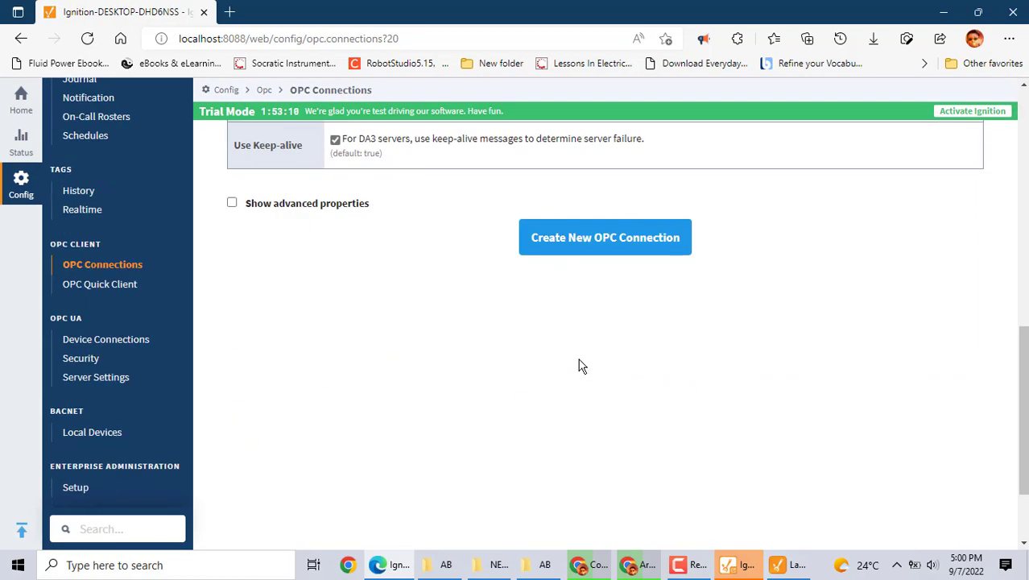
scroll(580, 367, up, 7)
scroll(578, 366, up, 2)
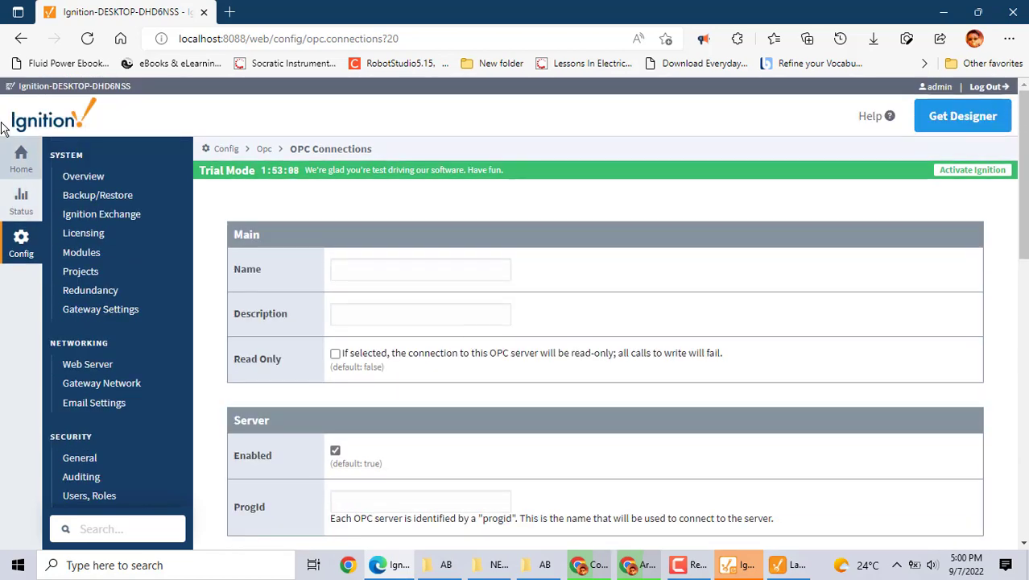
click(21, 40)
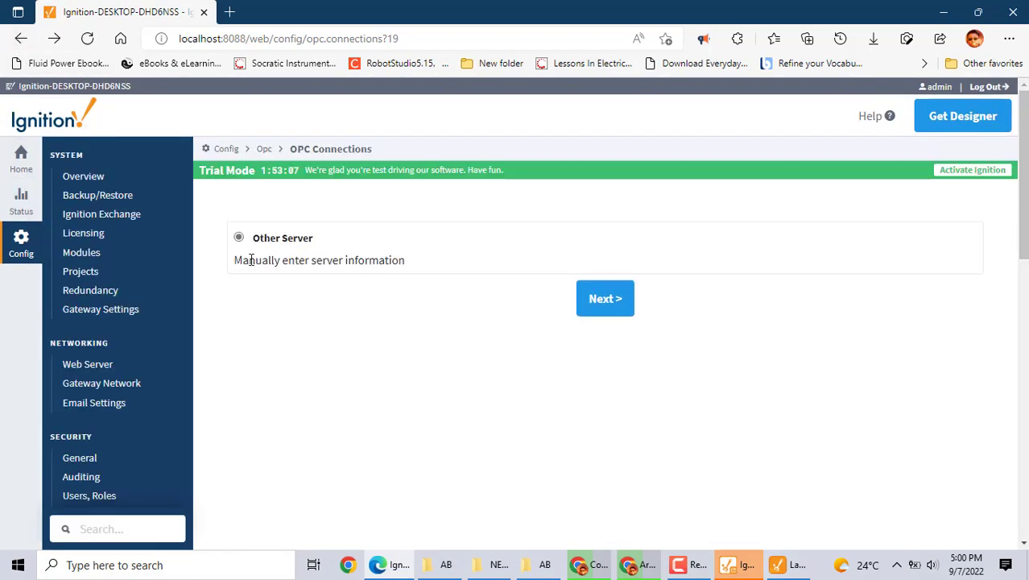
click(20, 41)
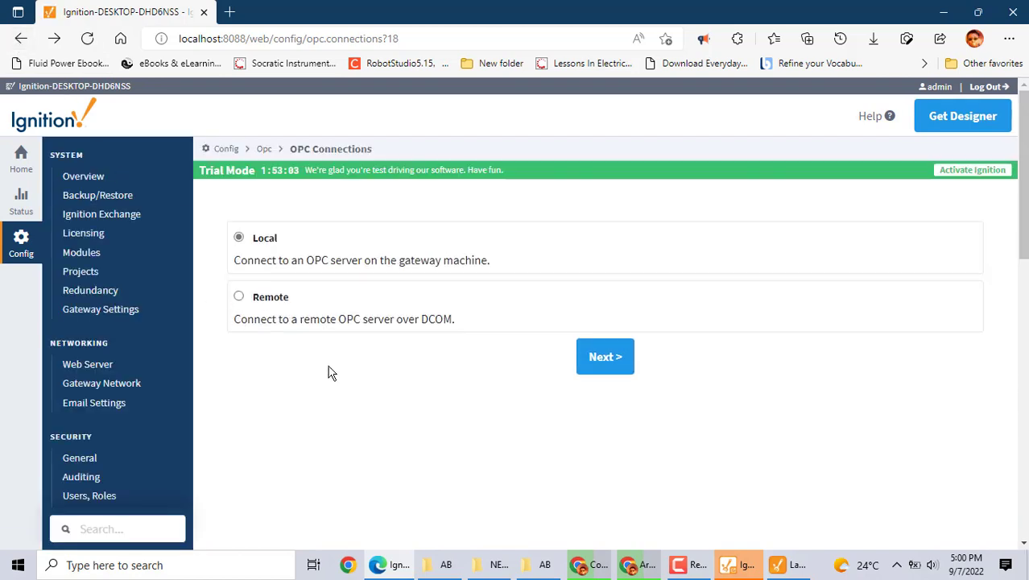
click(20, 39)
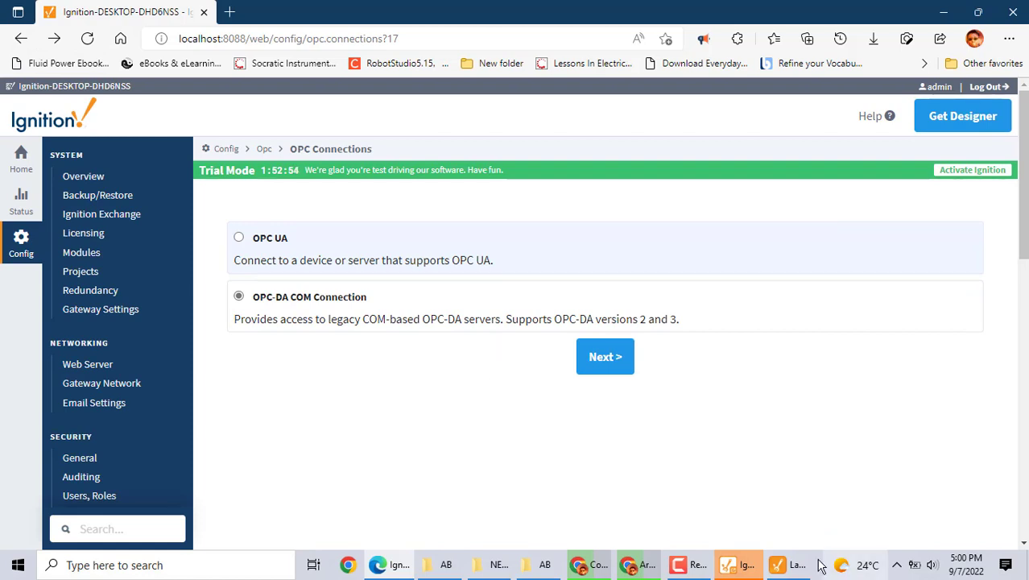
click(745, 563)
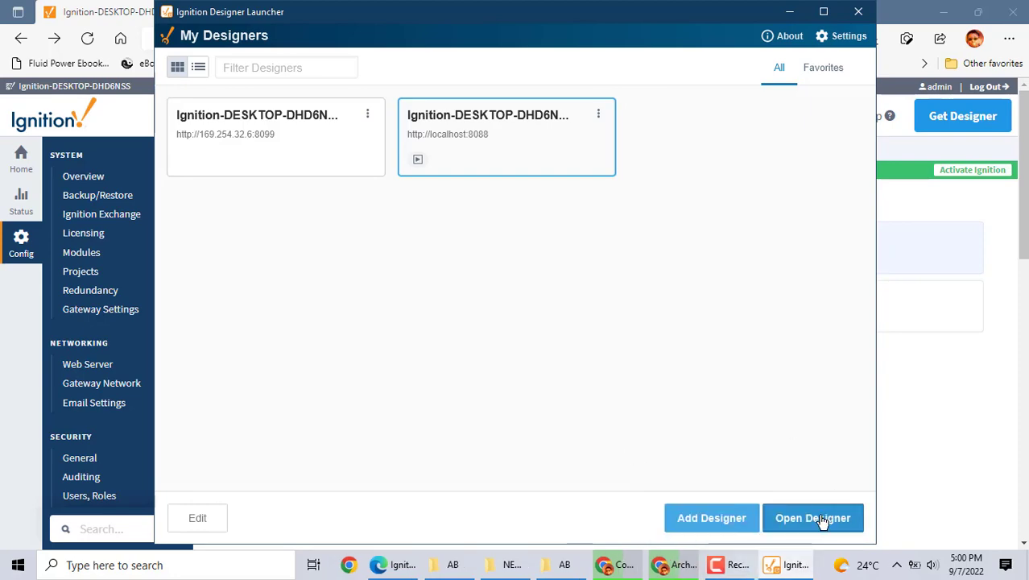
Open the Designer for the localhost:8088 gateway and minimize the launcher and browser while it starts
click(773, 564)
click(771, 566)
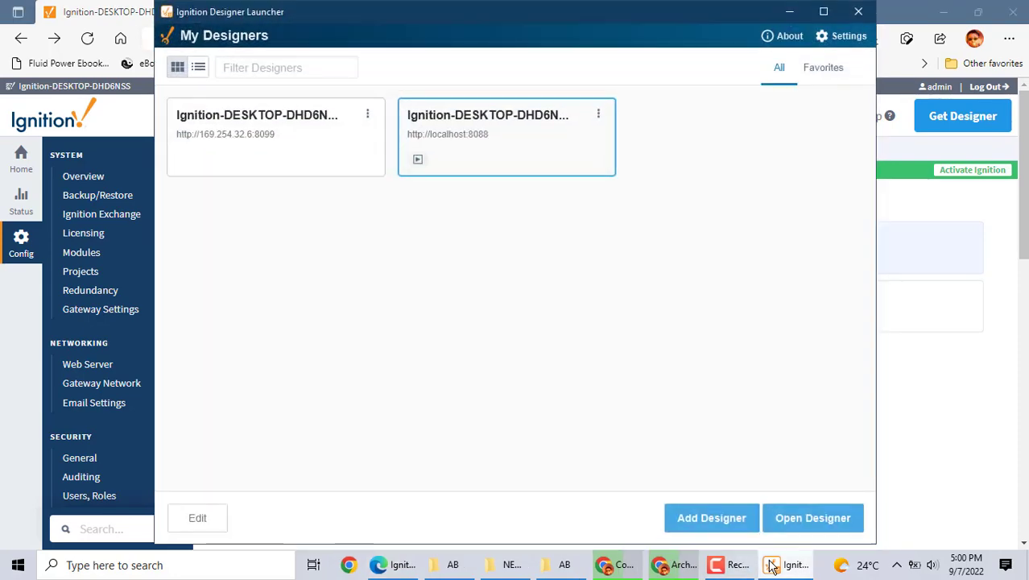
click(824, 519)
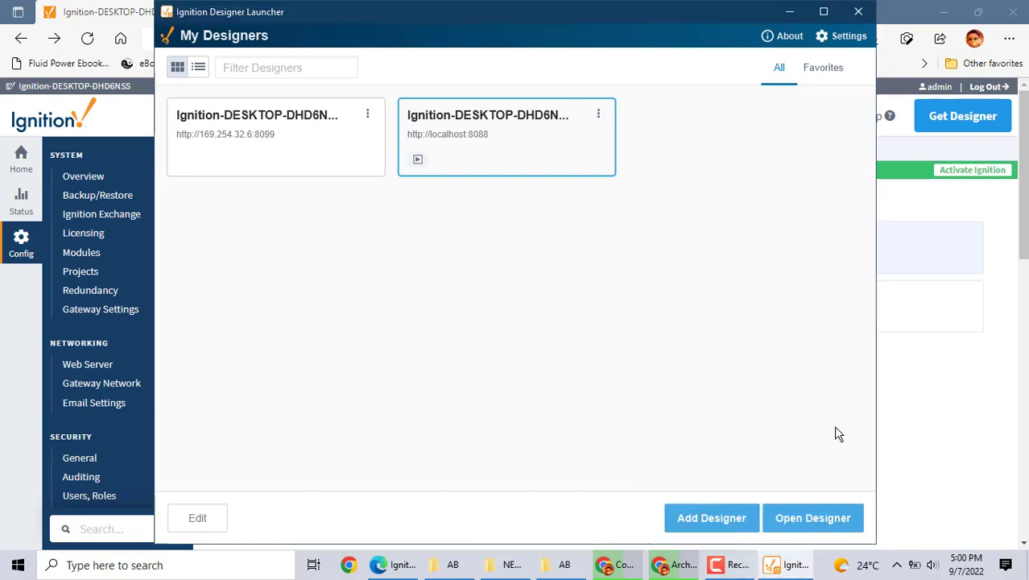
click(821, 523)
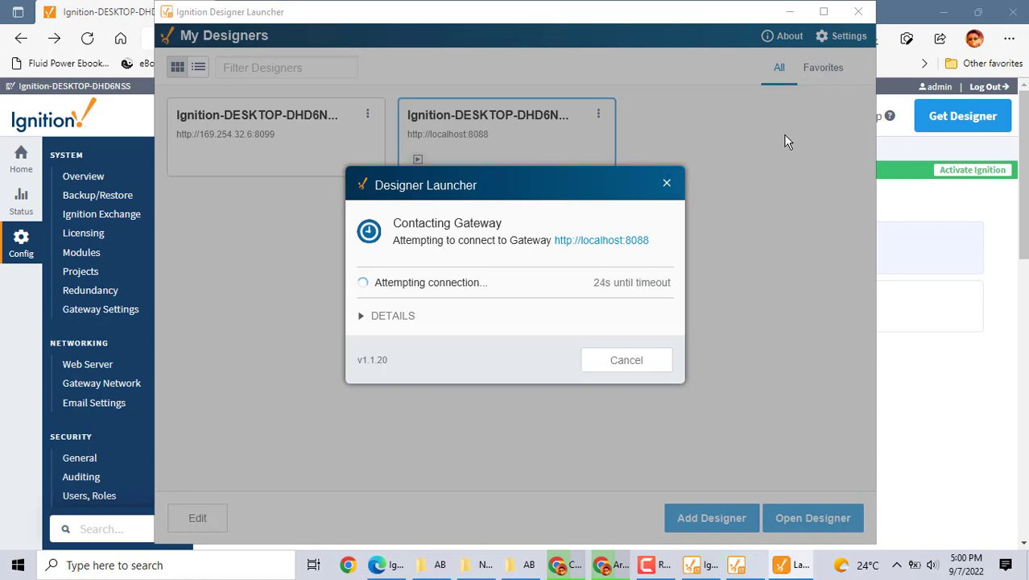
click(608, 572)
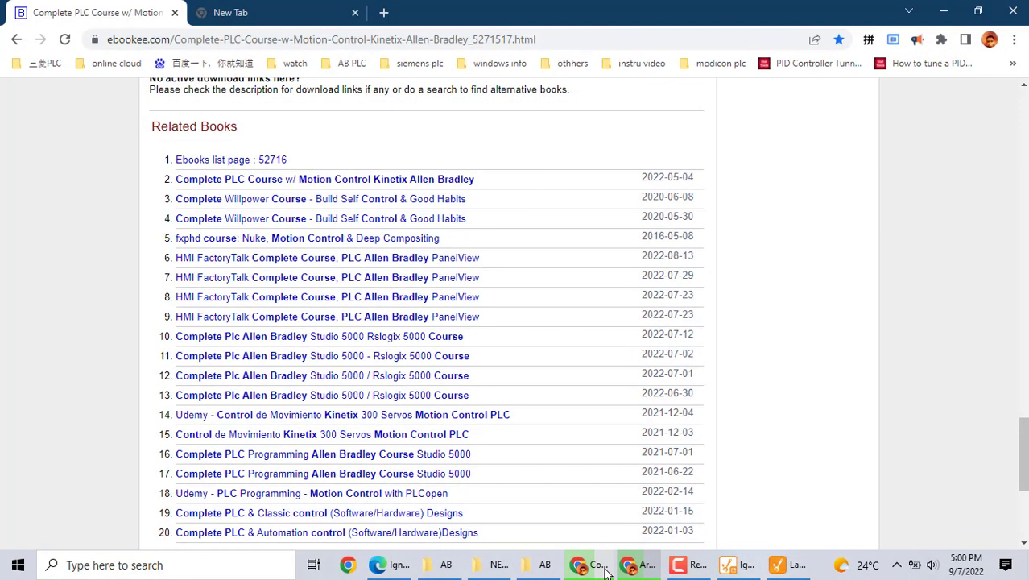
click(951, 16)
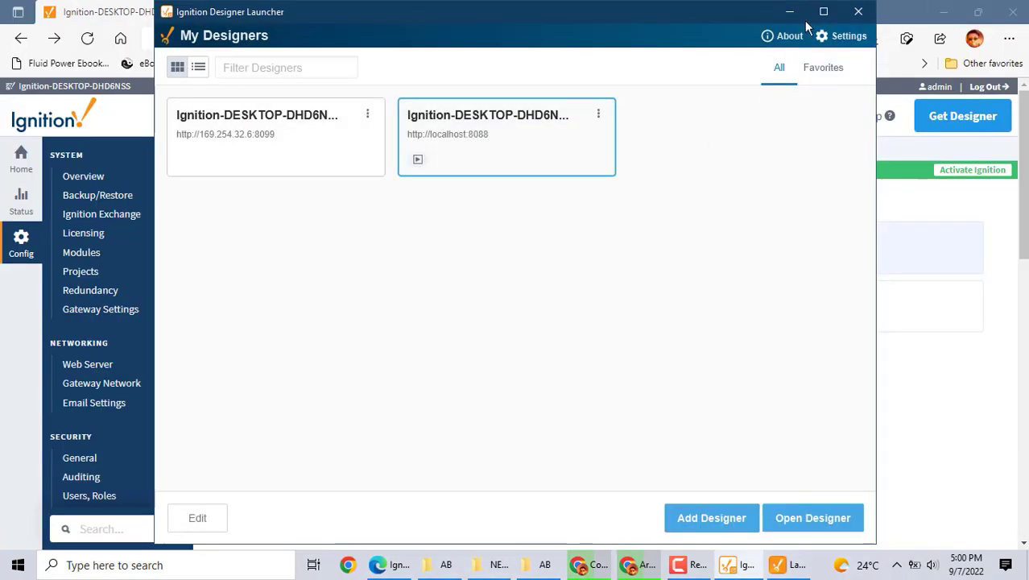
click(788, 16)
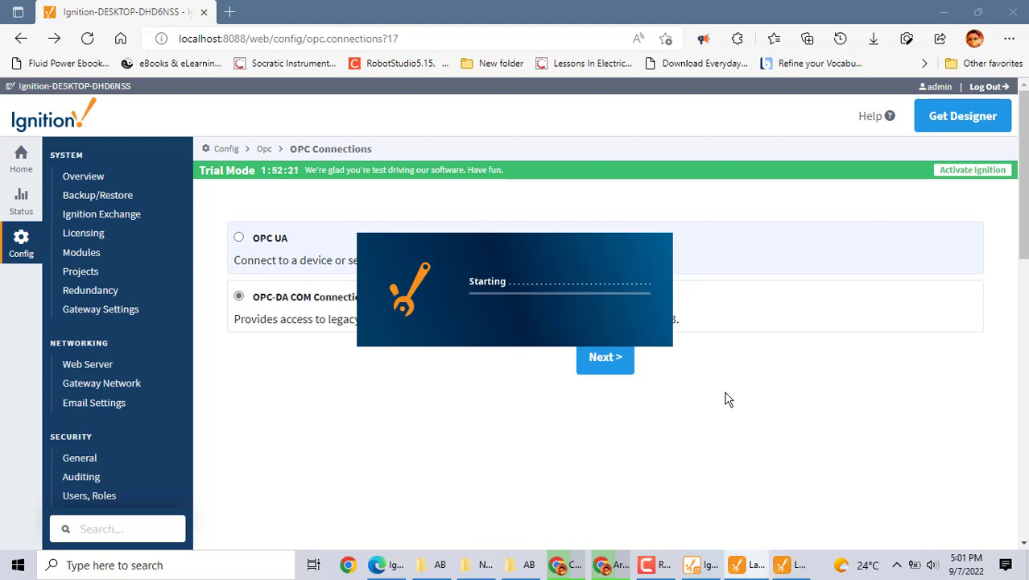
Log in to the Designer with the username and password
text(admin)
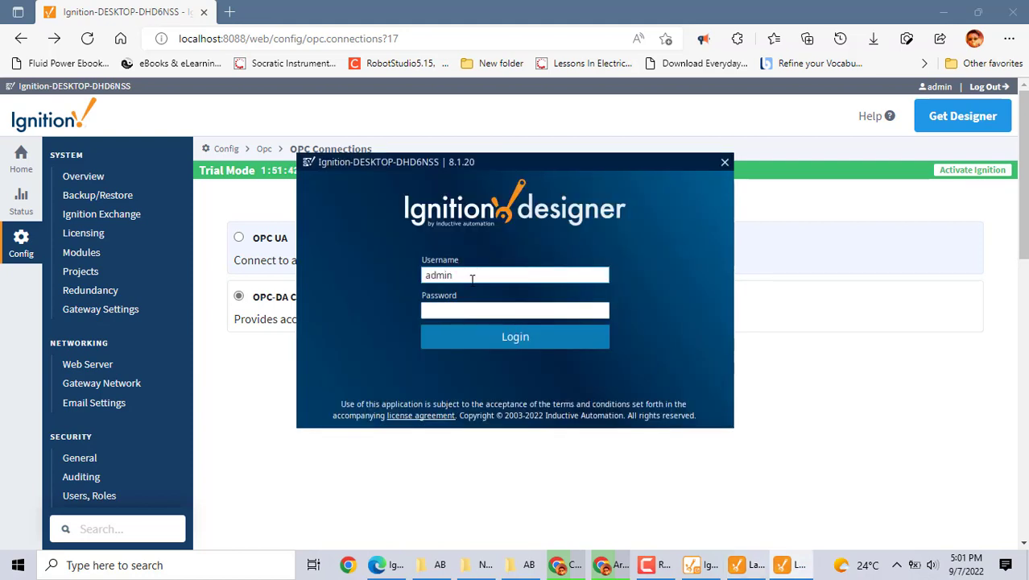
click(449, 306)
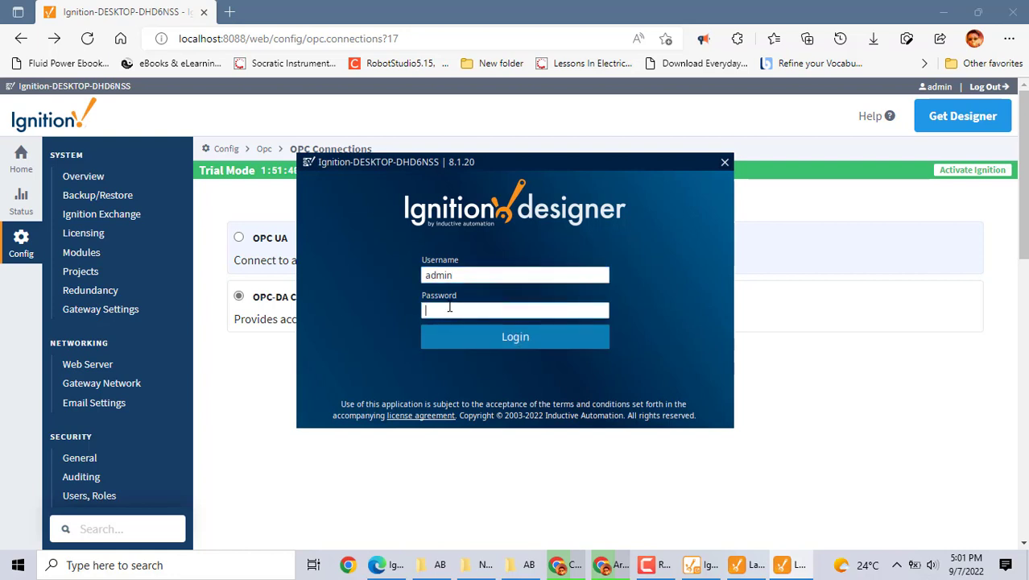
text(****)
click(515, 337)
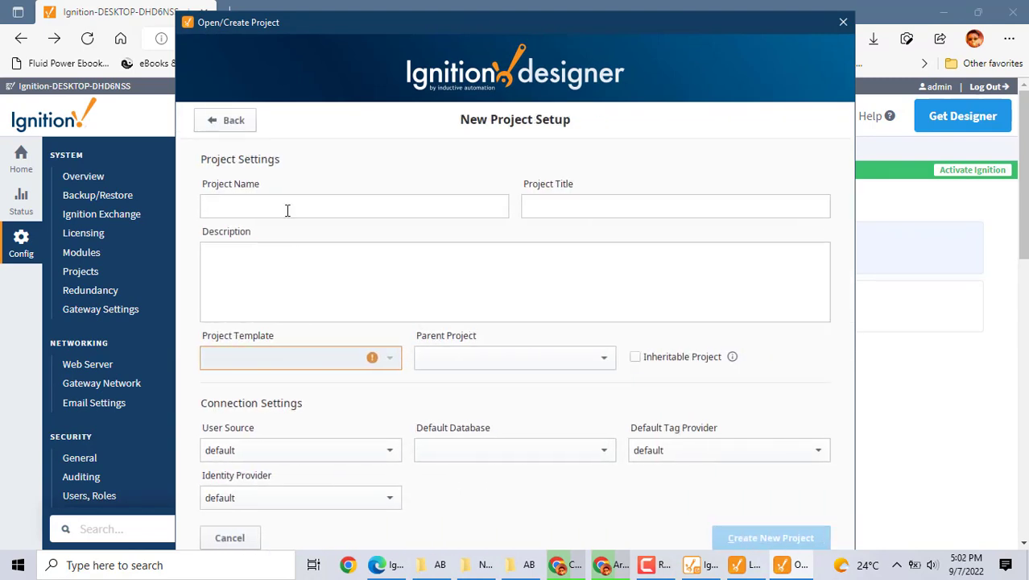
Create a new project with Project Name and Project Title both set to 'test'
text(test)
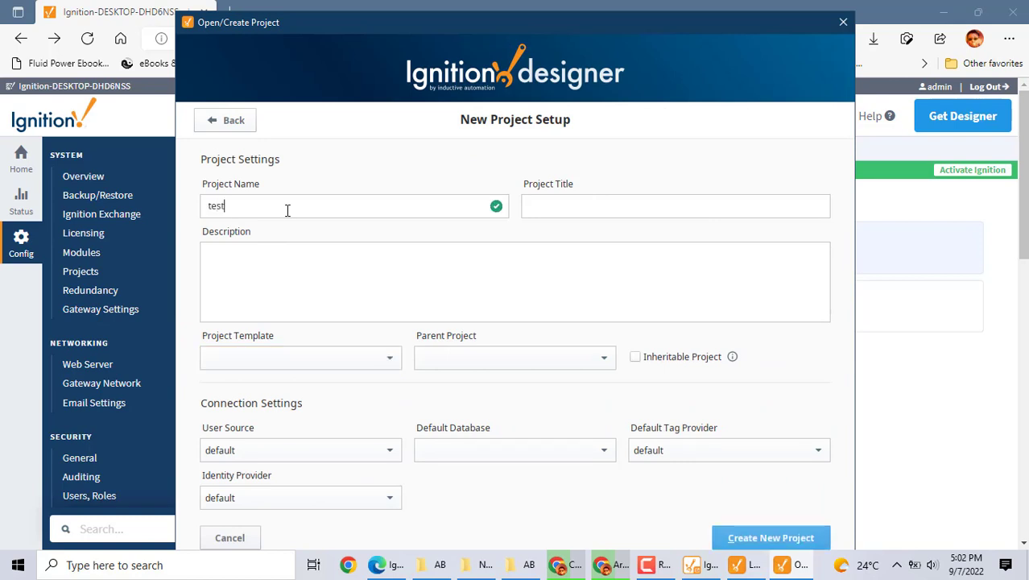
click(573, 209)
text(test)
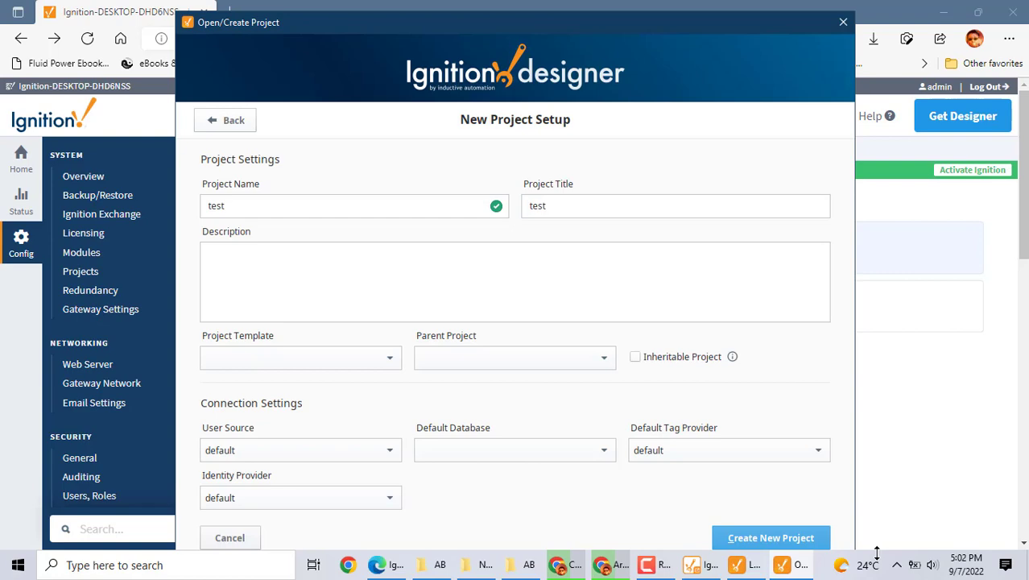
click(789, 539)
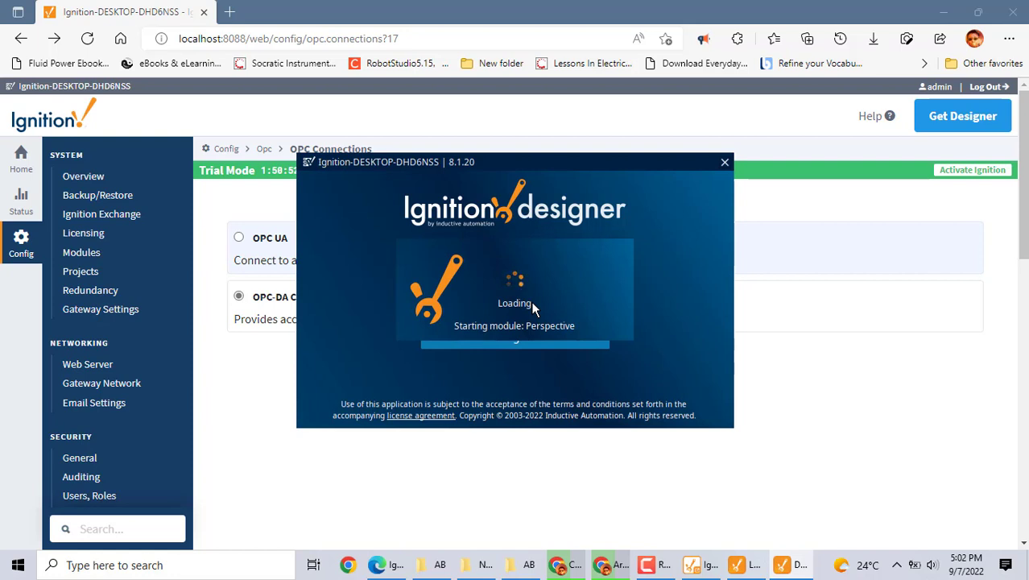
Wait for the test project to finish loading while the Designer Launcher stays minimized
mouse_move(755, 570)
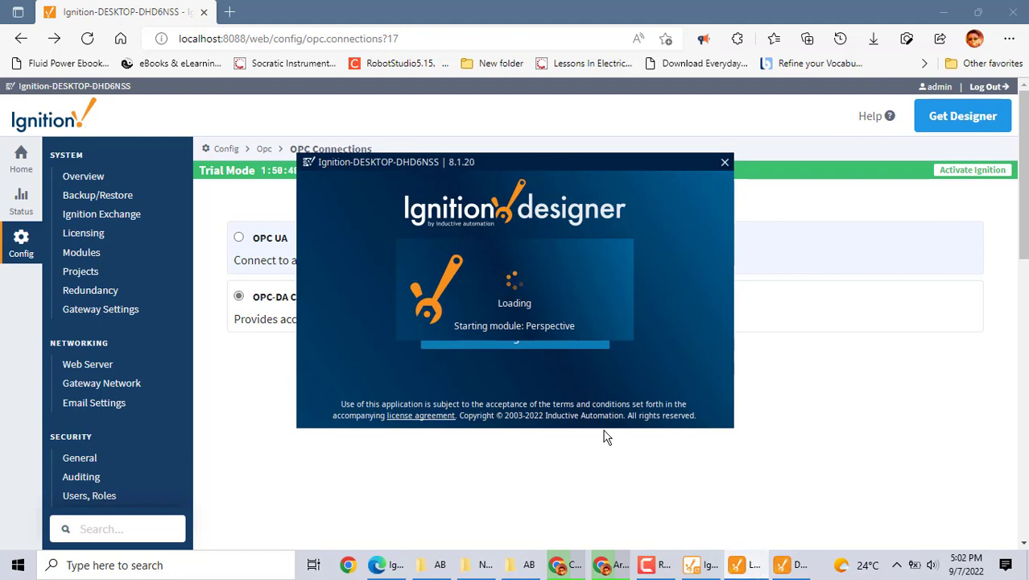
click(708, 572)
click(708, 572)
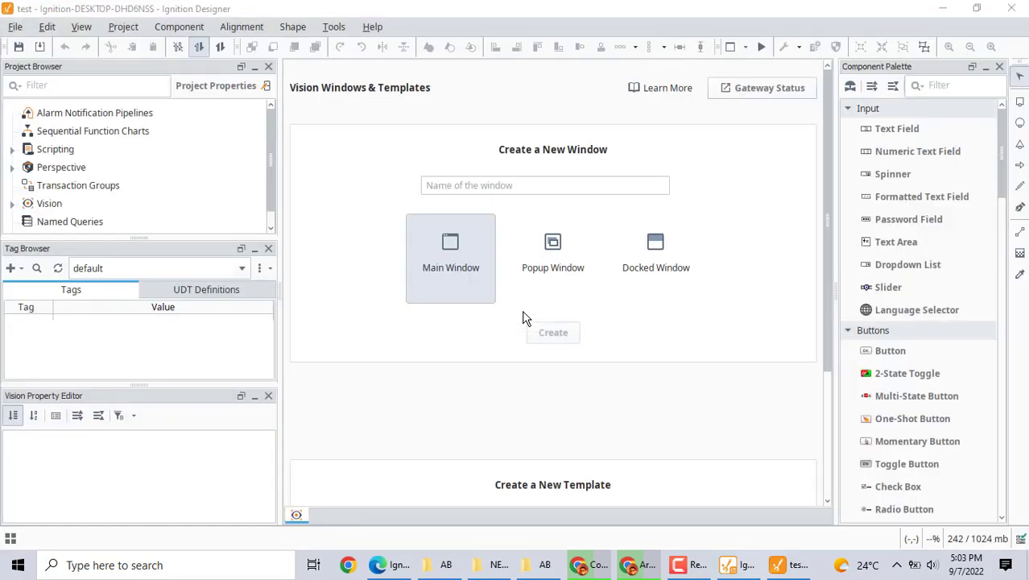
Name the new Vision main window 'testa' and create it as an empty canvas
click(436, 185)
text(w)
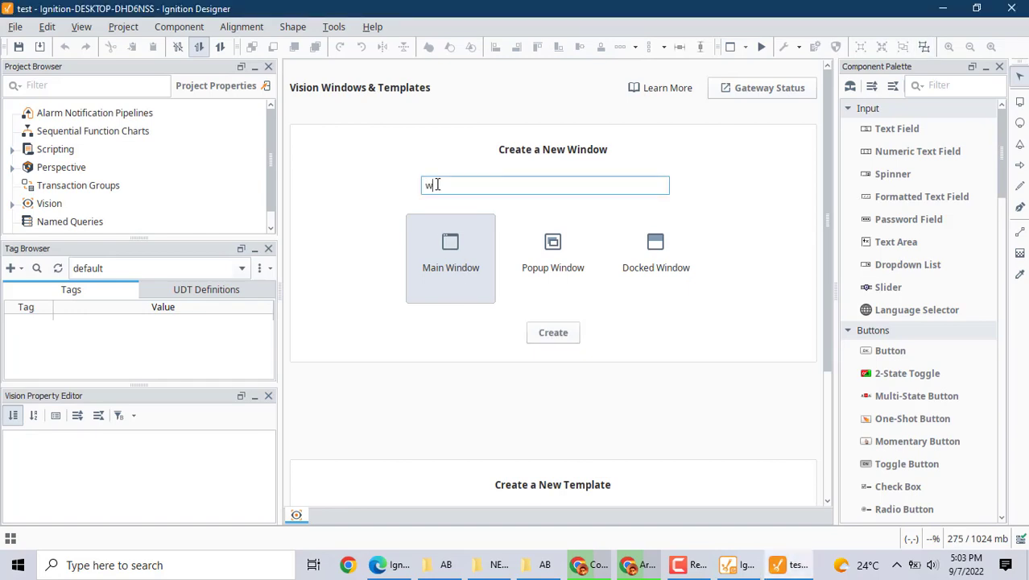
key(BackSpace)
text(testa)
click(559, 340)
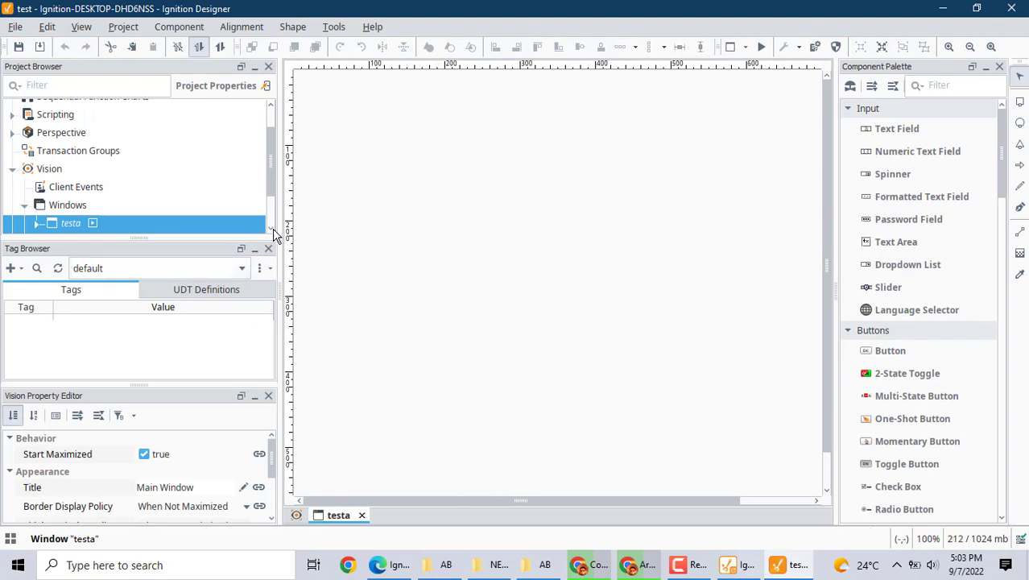
scroll(272, 230, down, 2)
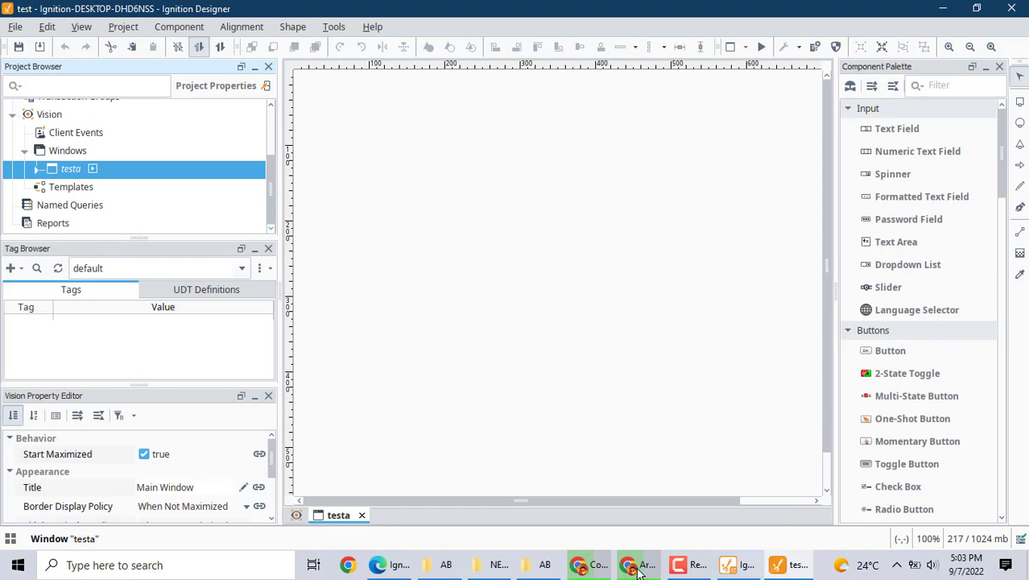
mouse_move(636, 569)
mouse_move(686, 571)
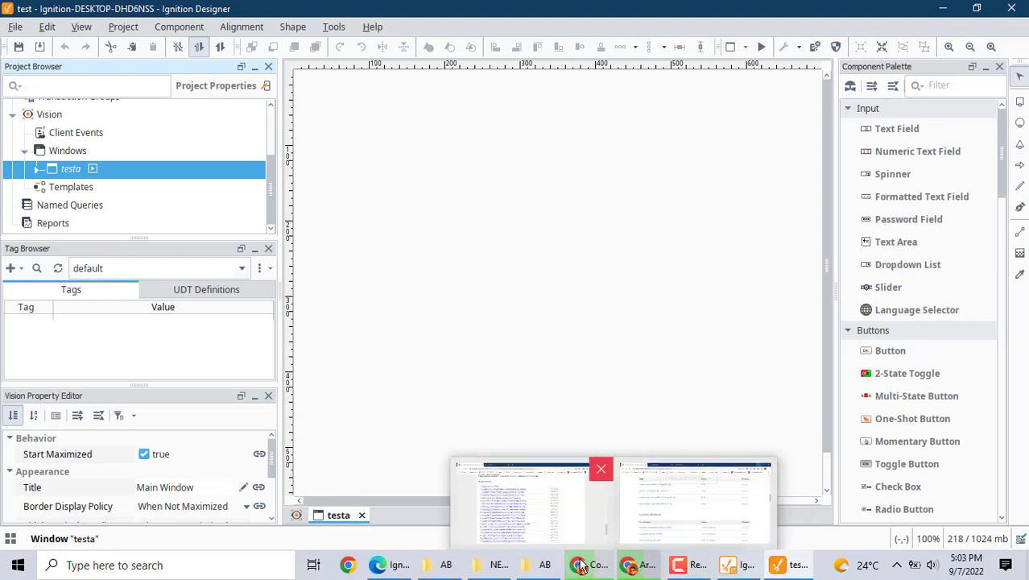
Bring the gateway web page forward and show its Status Overview (version 8.1.20, trial license)
click(391, 567)
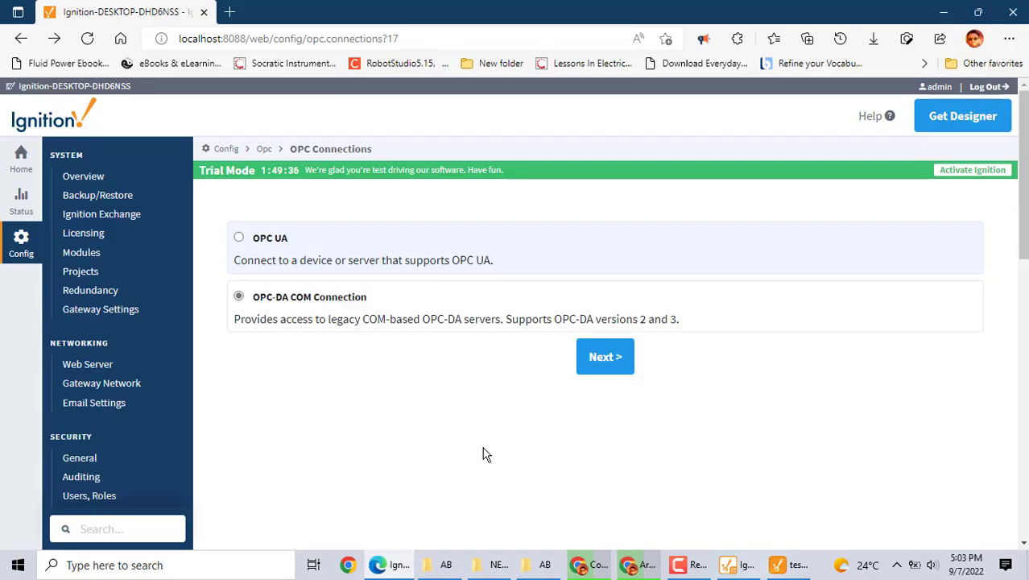
click(11, 202)
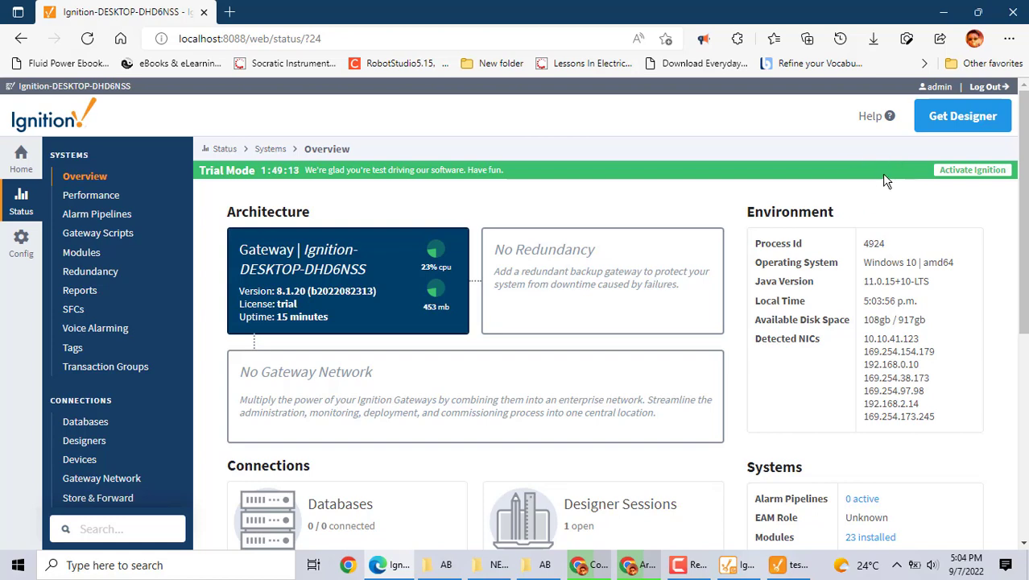
Go to the gateway Config section and open the BACnet Local Devices list
click(17, 242)
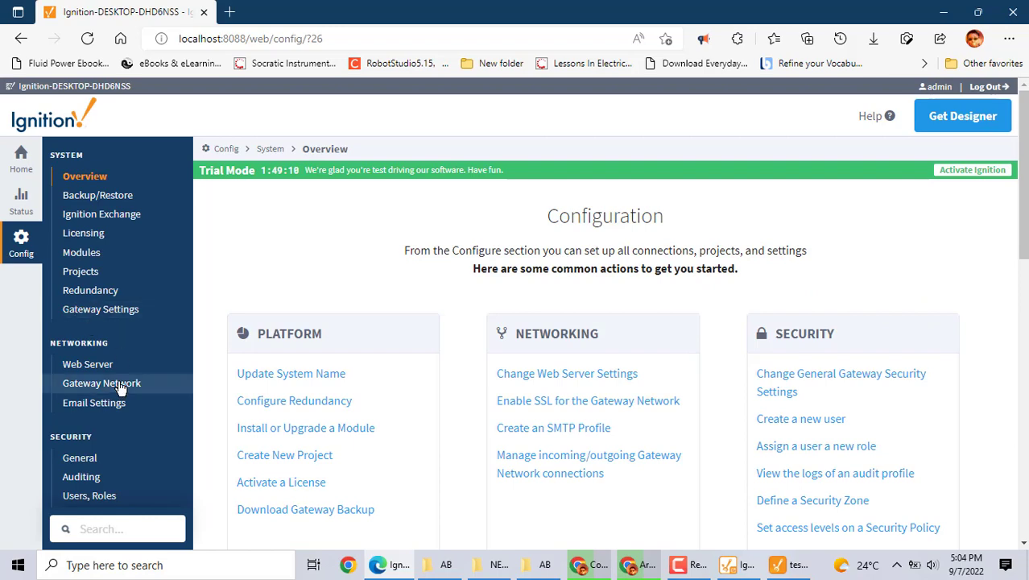
scroll(119, 386, down, 6)
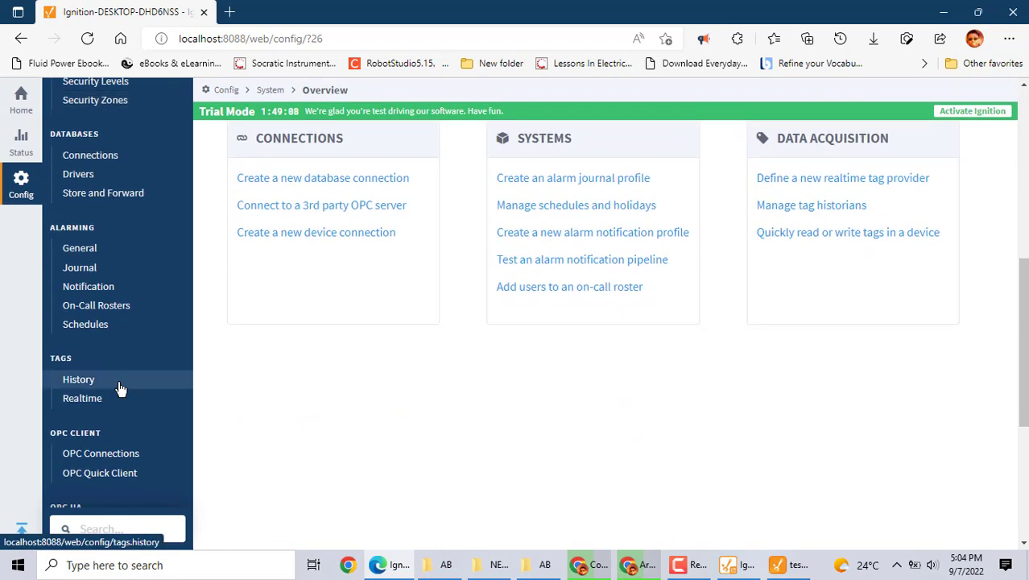
scroll(119, 389, down, 4)
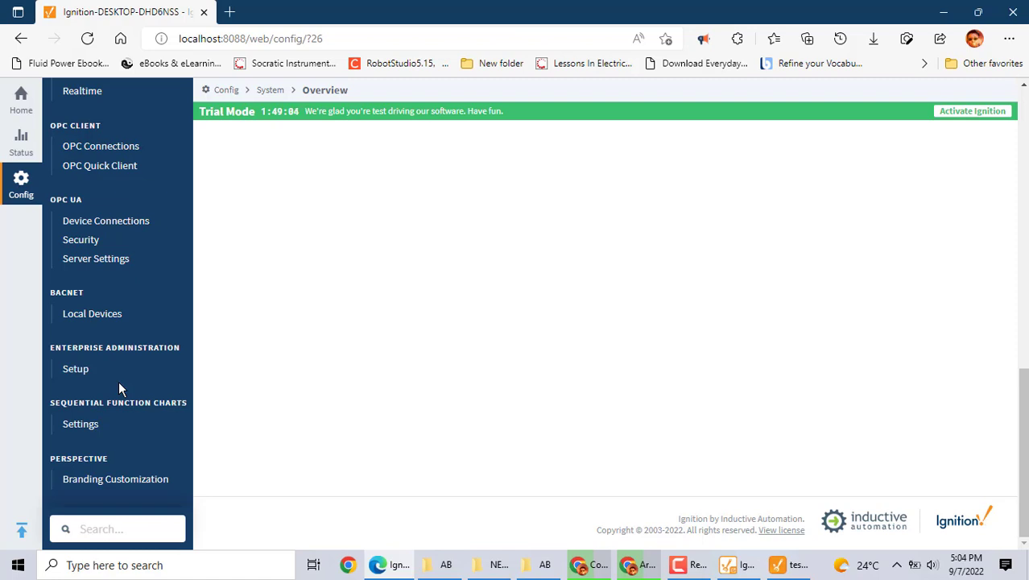
click(75, 314)
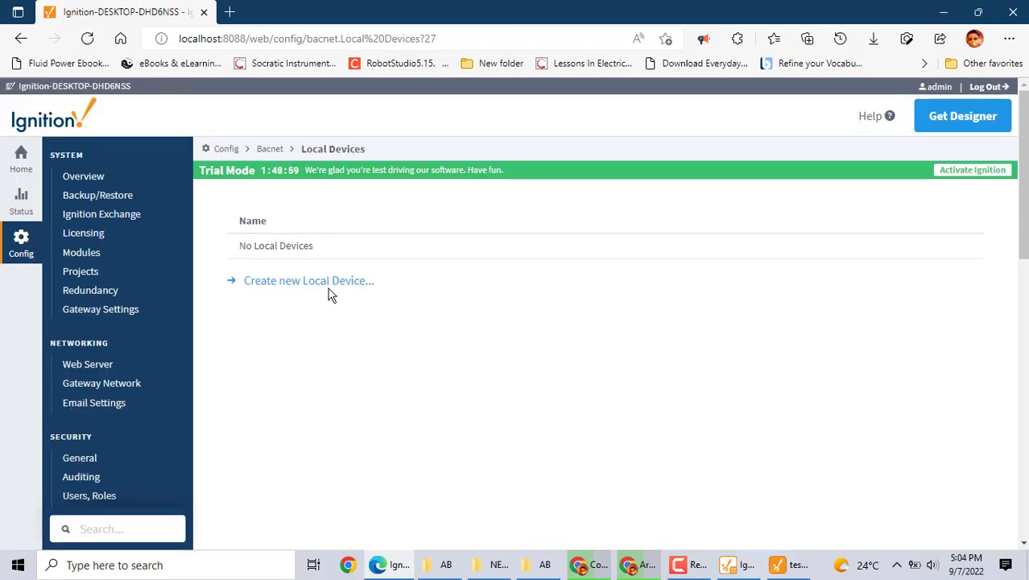
Create a new BACnet local device and review its defaults: bind port 47808, prefix 24, device 1000
click(295, 280)
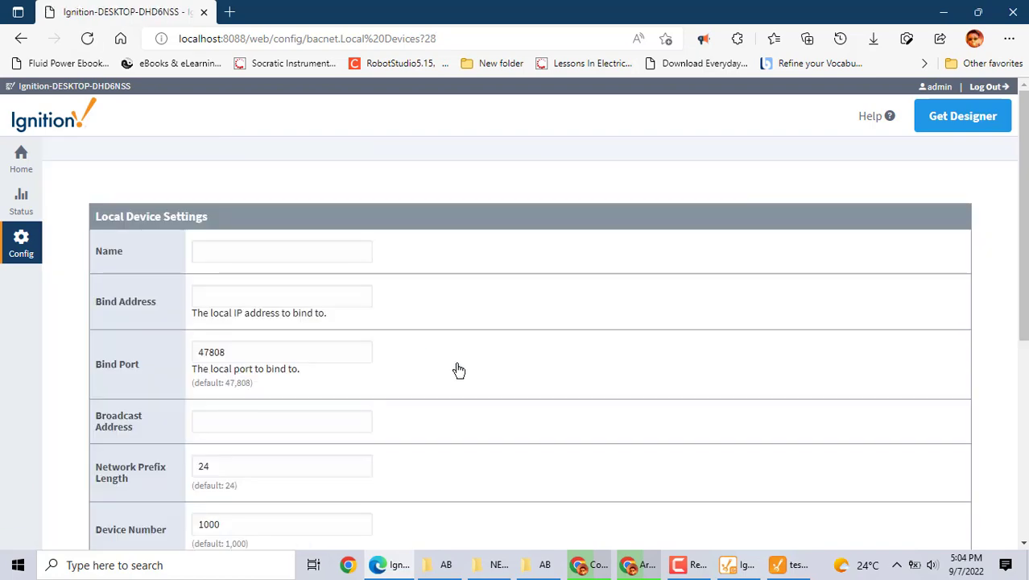
click(356, 270)
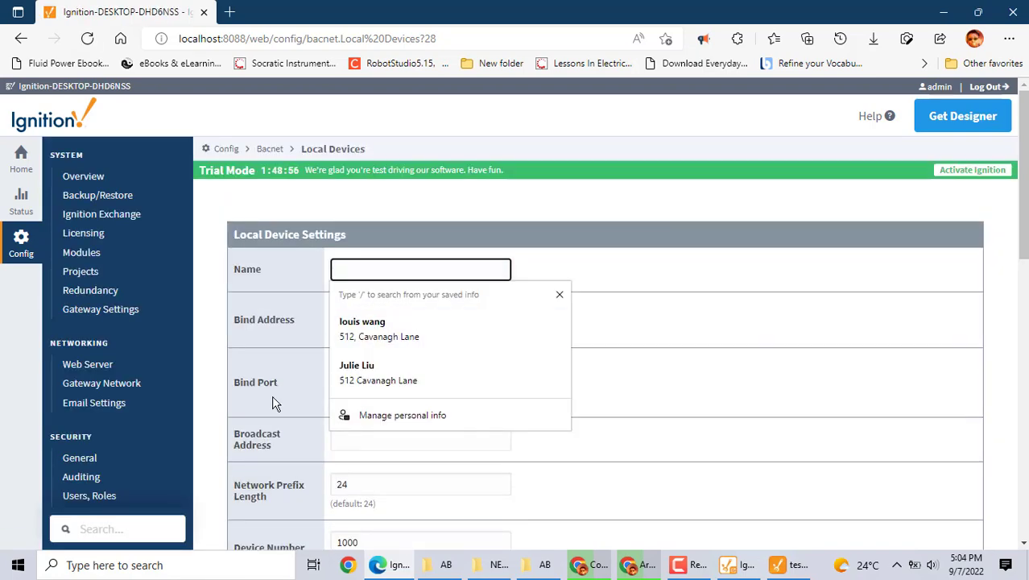
scroll(274, 403, down, 1)
scroll(261, 406, down, 4)
scroll(262, 405, up, 5)
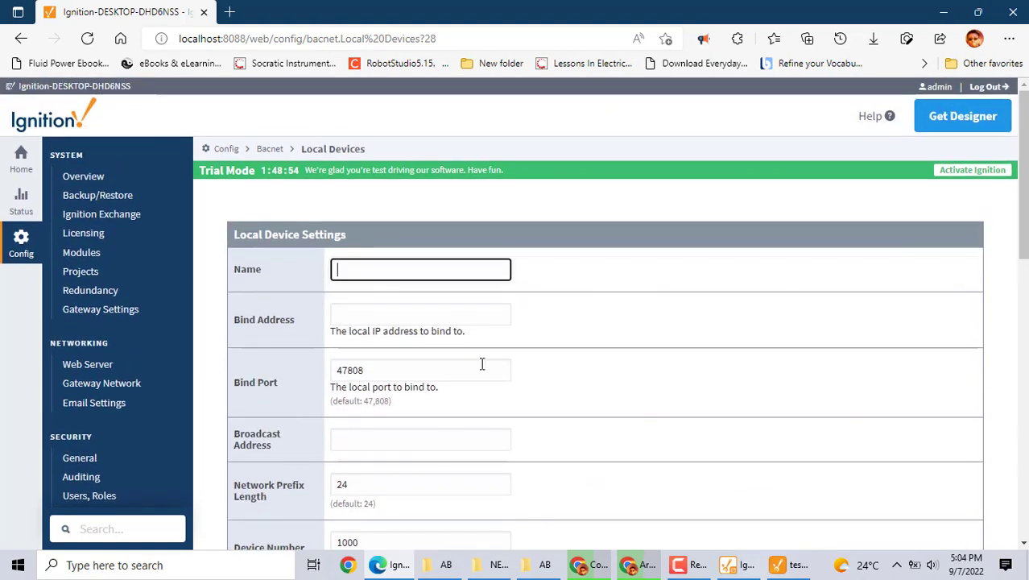
click(737, 571)
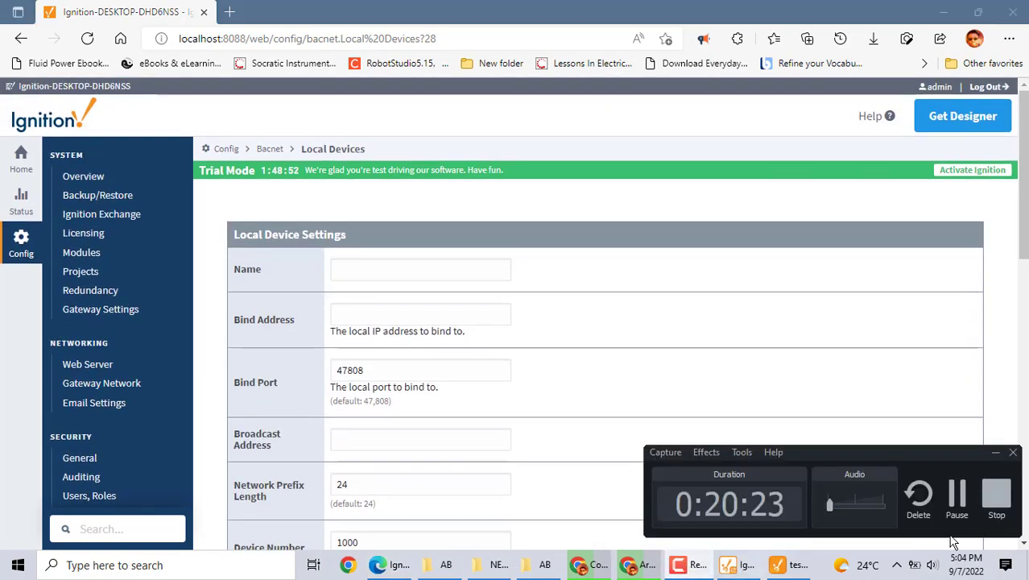